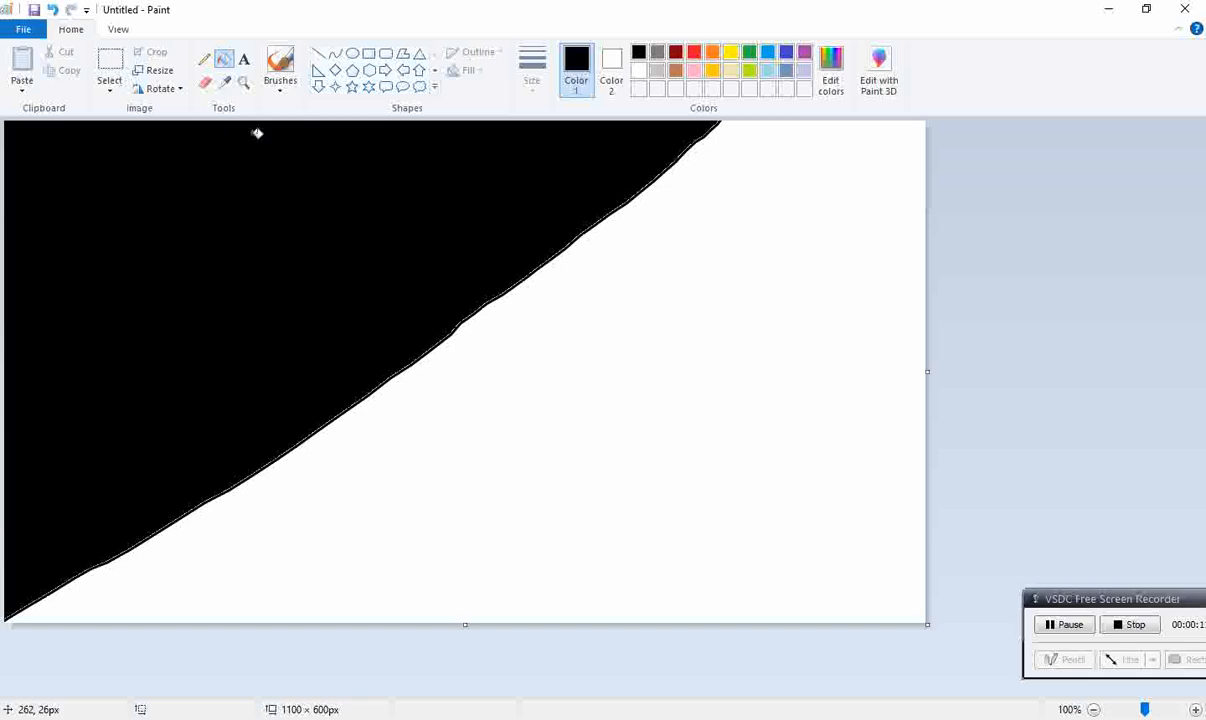
Fill the white lower-right half of the canvas with dark red (Red 128, Green 0, Blue 0).
left_click(831, 70)
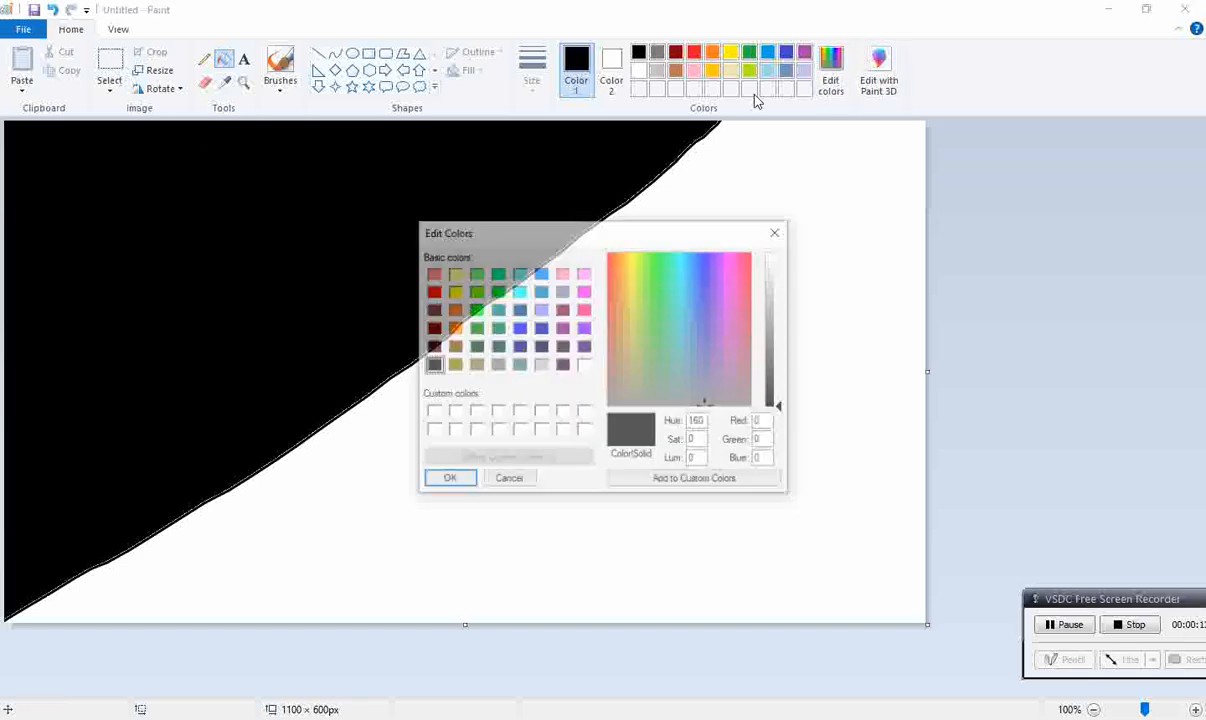
left_click(431, 328)
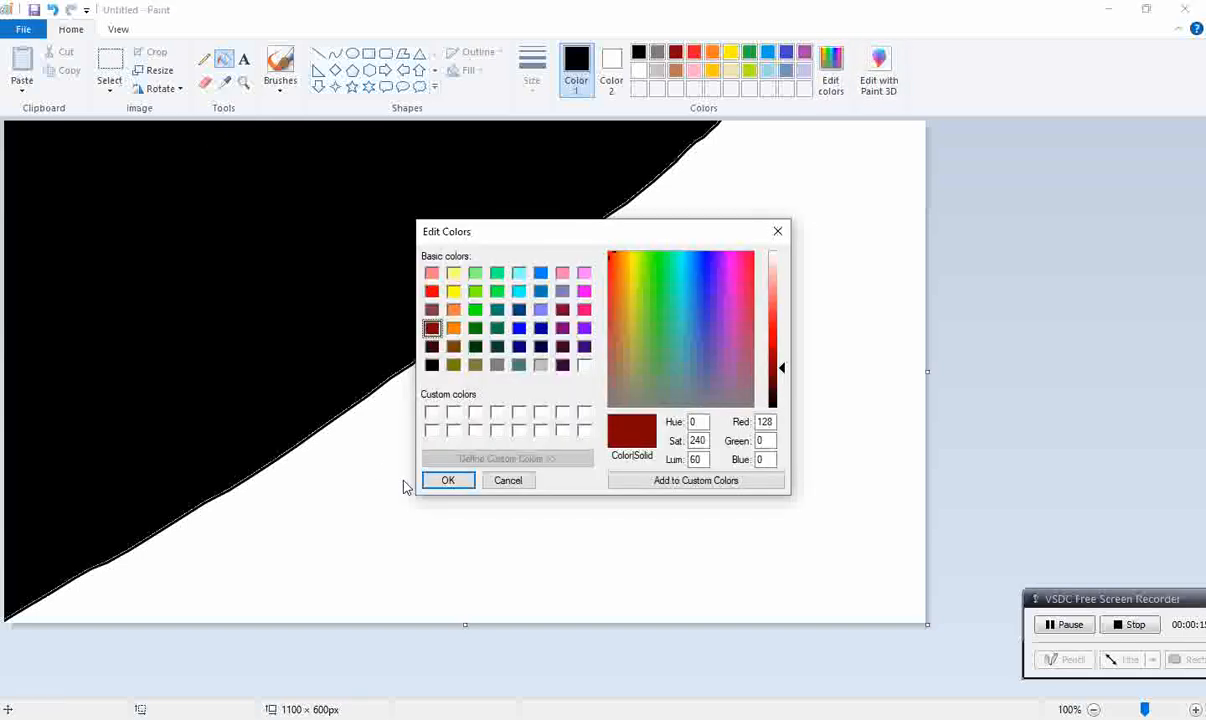
left_click(447, 480)
left_click(468, 479)
Resize the image horizontally to 1 pixel without maintaining the aspect ratio.
left_click(155, 70)
left_click(184, 131)
left_click(86, 225)
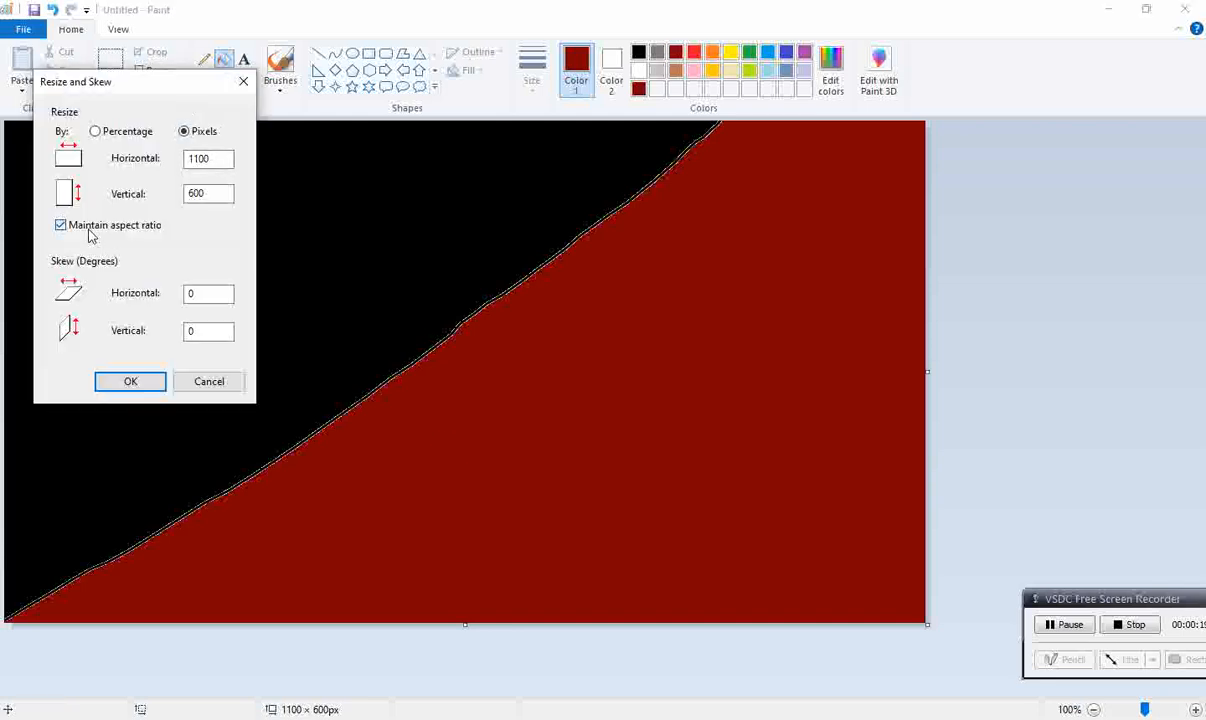
double_click(224, 163)
type("1")
key("Return")
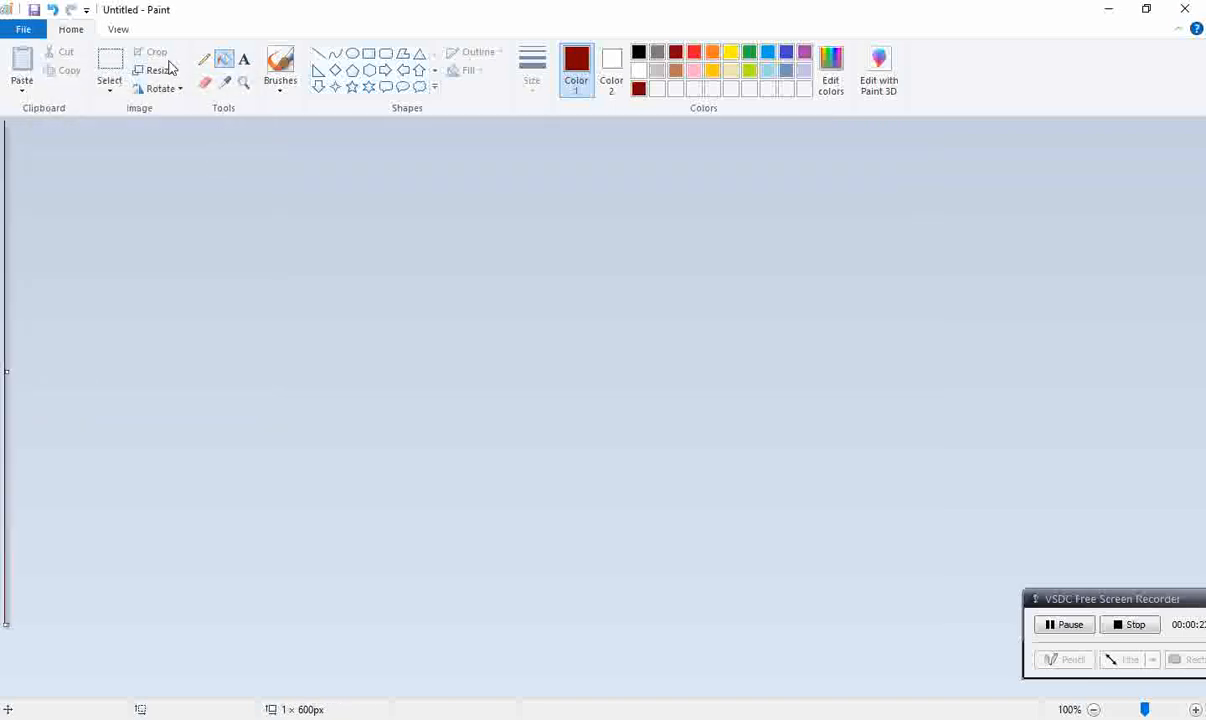
Stretch the image to 1000 pixels wide without maintaining the aspect ratio, making a black-to-red vertical gradient.
left_click(160, 70)
left_click(197, 131)
left_click(140, 225)
type("000")
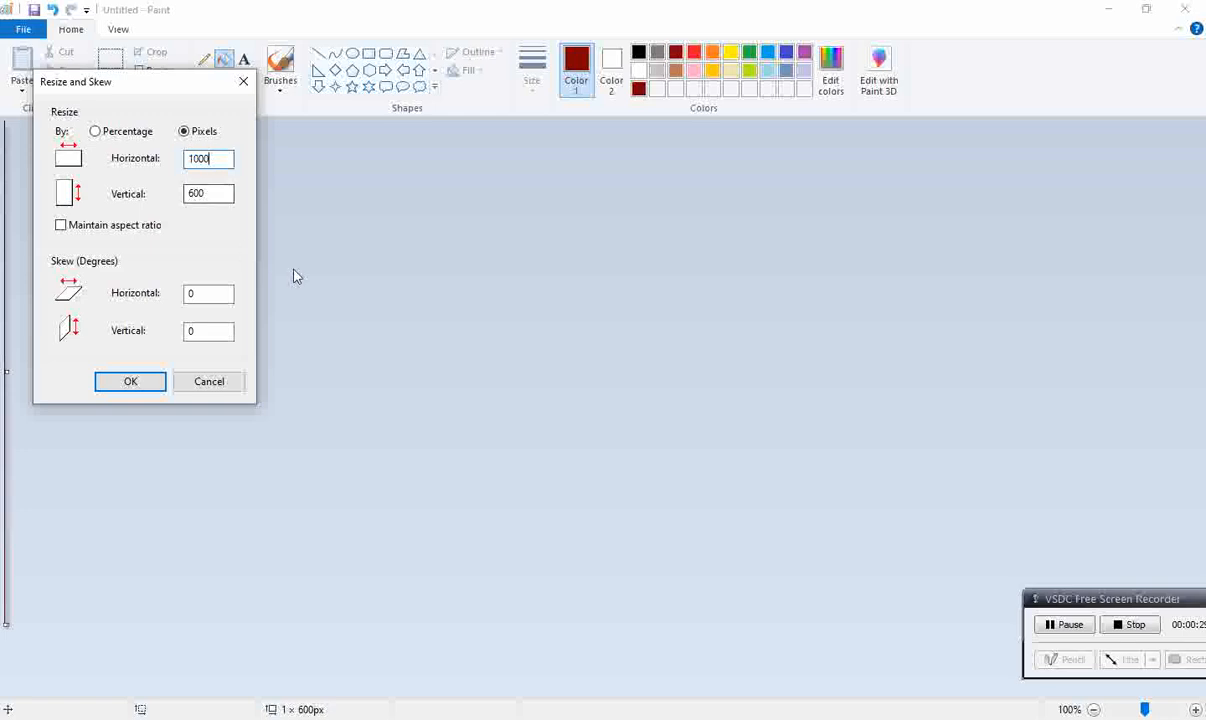
key("Return")
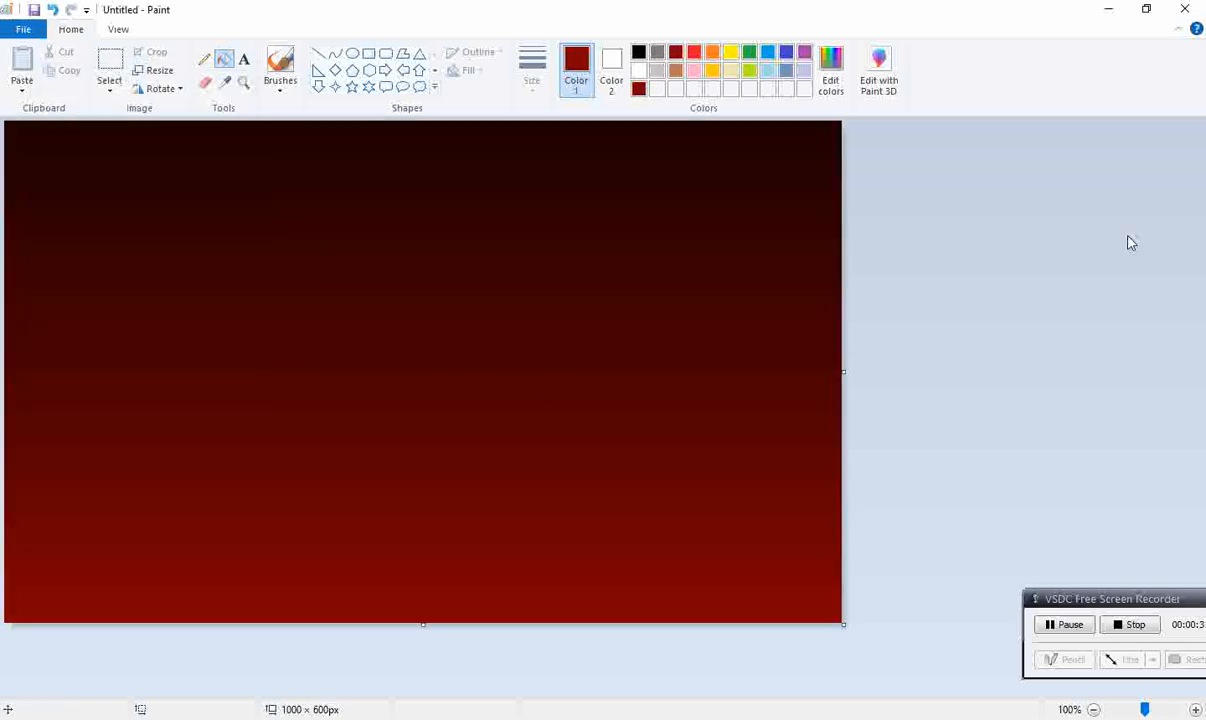
Draw a moon as a white circle with solid fill in the upper middle of the sky.
left_click(352, 53)
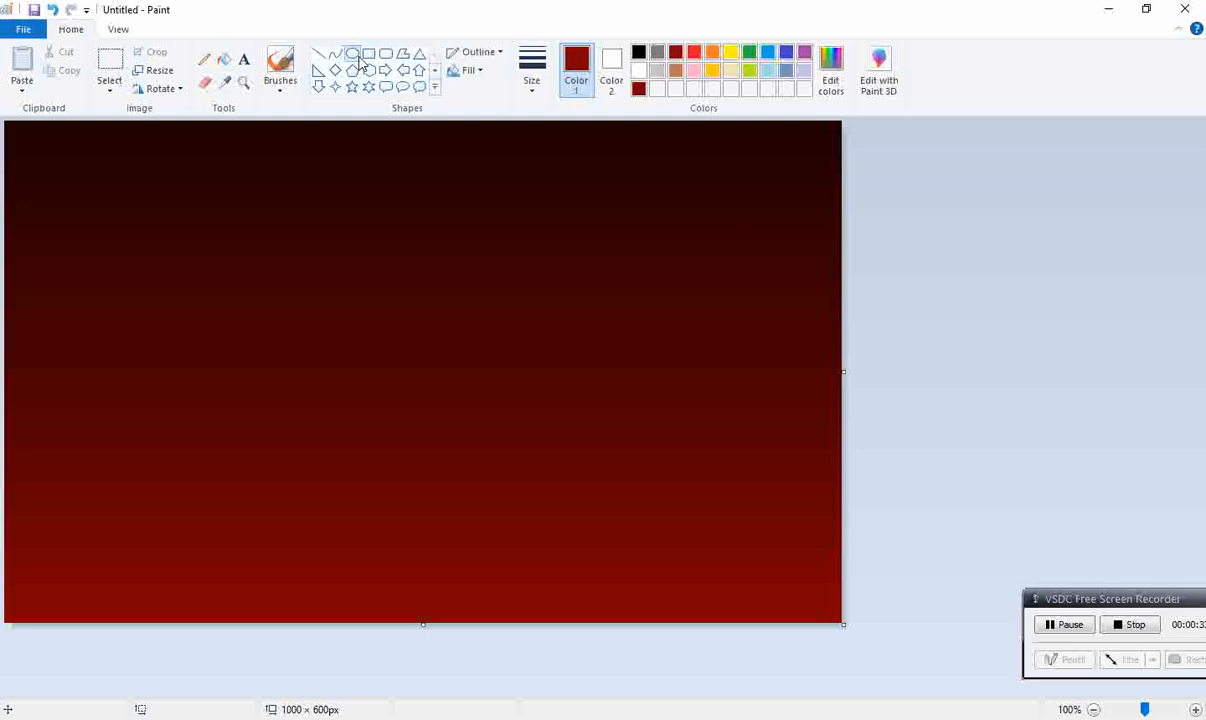
left_click(638, 70)
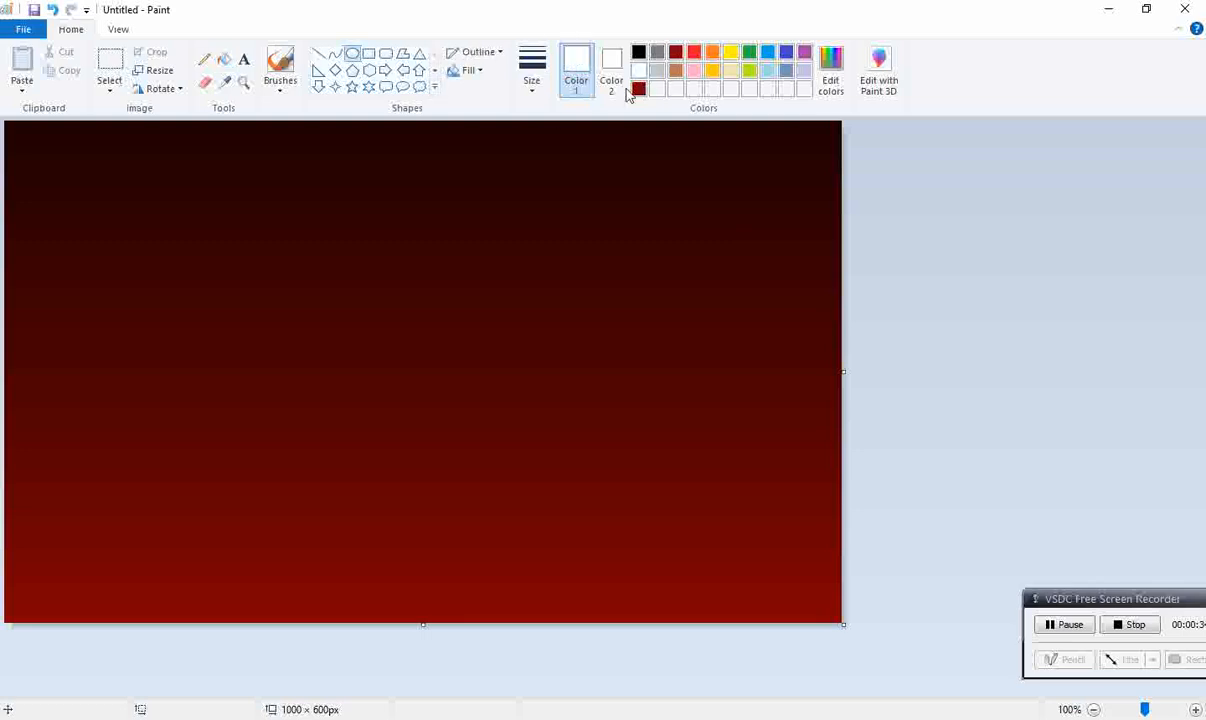
left_click(467, 70)
left_click(468, 110)
left_click_drag(332, 153, 491, 311)
left_click(988, 255)
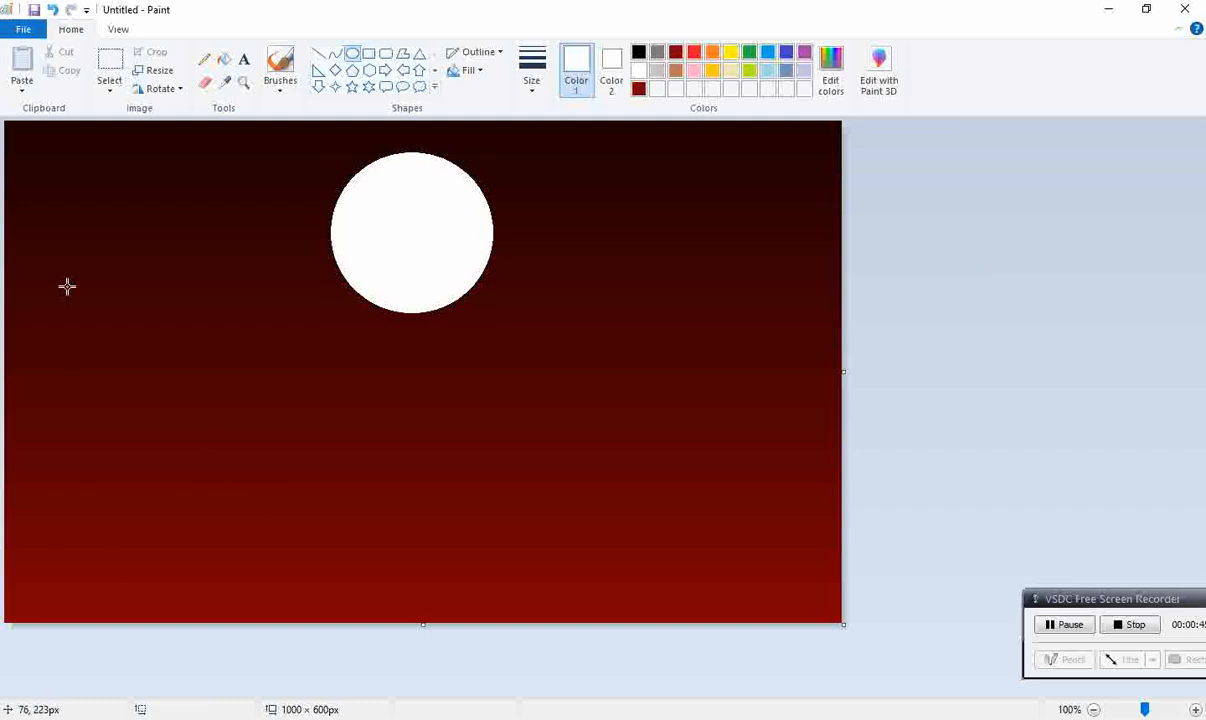
Paint a black, gently hilly ground along the canvas's lower edge with the Brush at its thickest size.
left_click(278, 62)
left_click(638, 52)
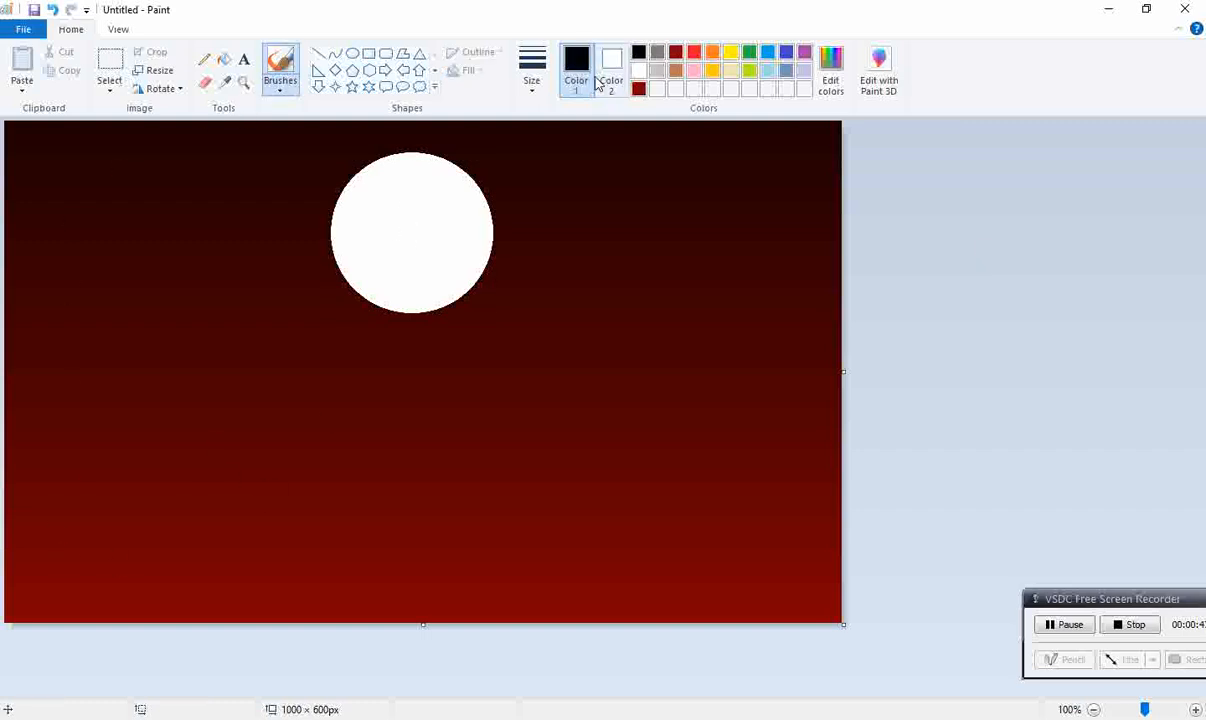
left_click(531, 72)
left_click(550, 226)
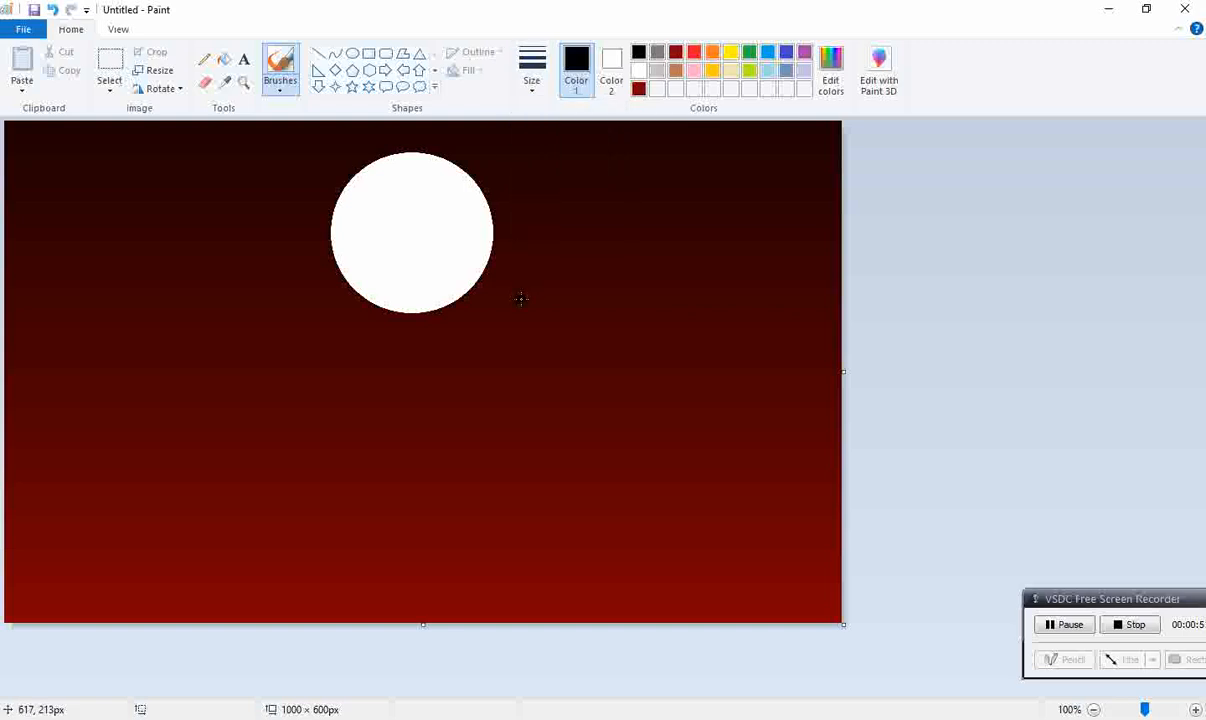
left_click(521, 298)
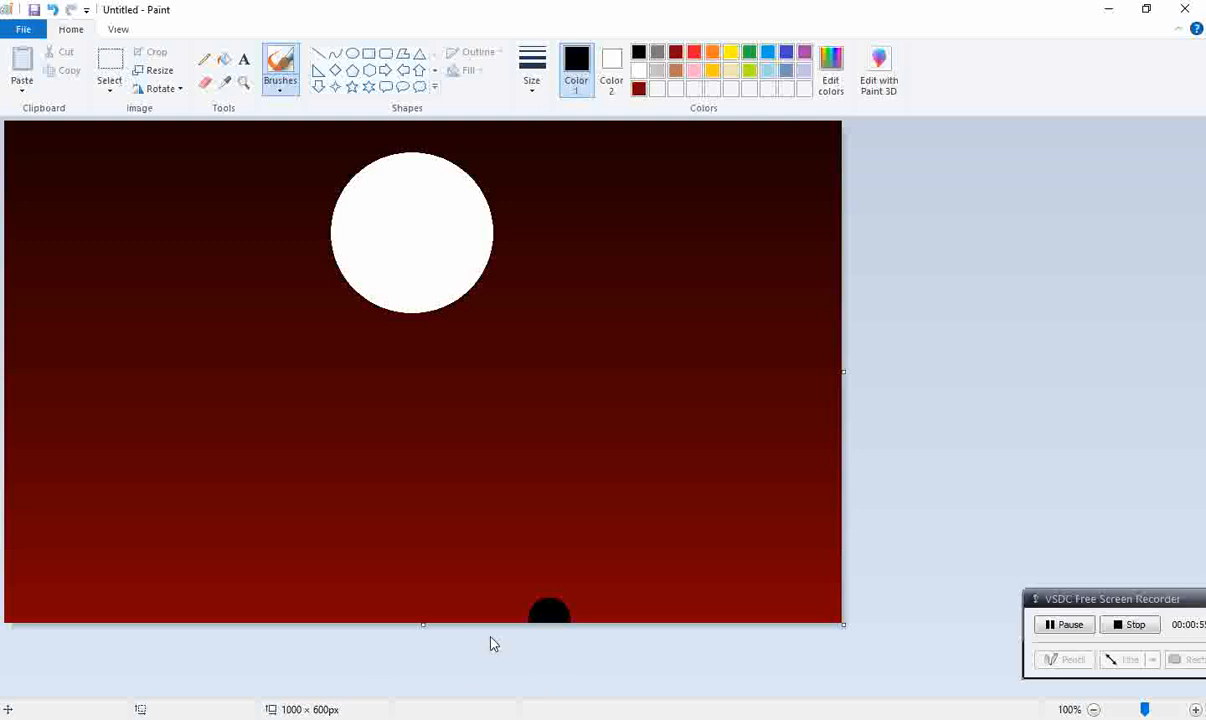
mouse_move(495, 611)
left_mouse_down()
mouse_move(411, 637)
mouse_move(12, 636)
mouse_move(223, 612)
mouse_move(396, 618)
mouse_move(515, 585)
mouse_move(830, 598)
mouse_move(838, 620)
mouse_move(620, 626)
left_mouse_up()
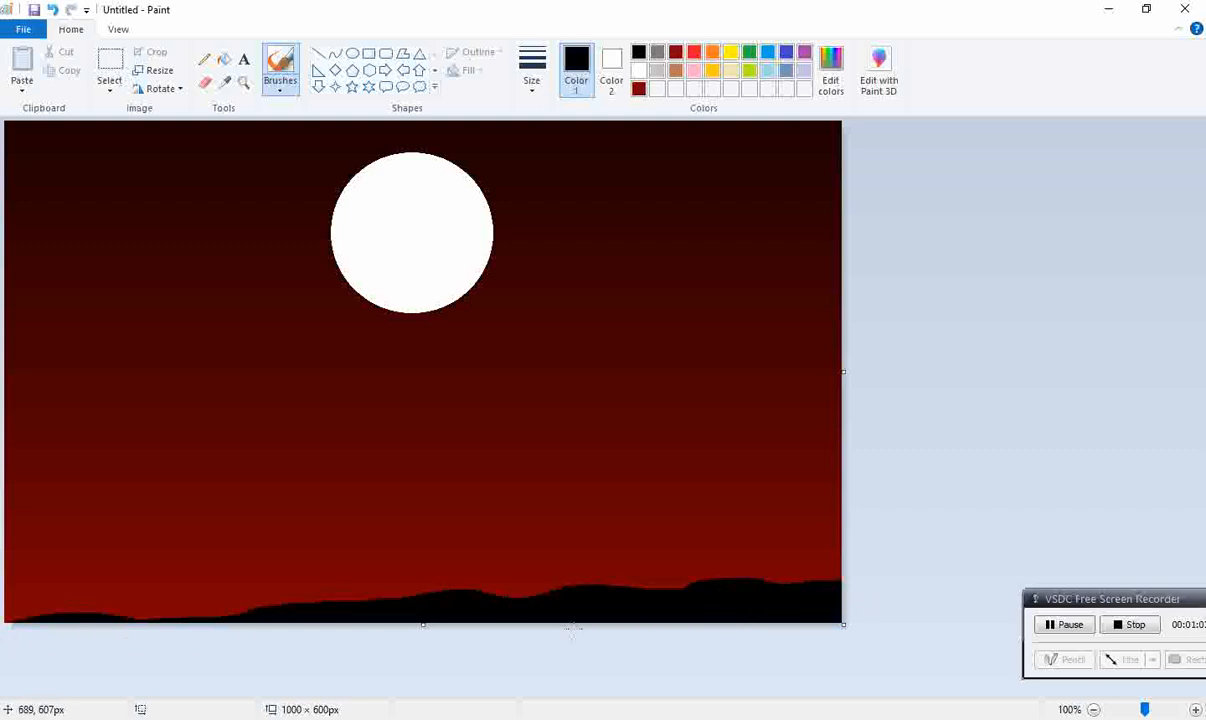
left_click_drag(323, 628, 222, 641)
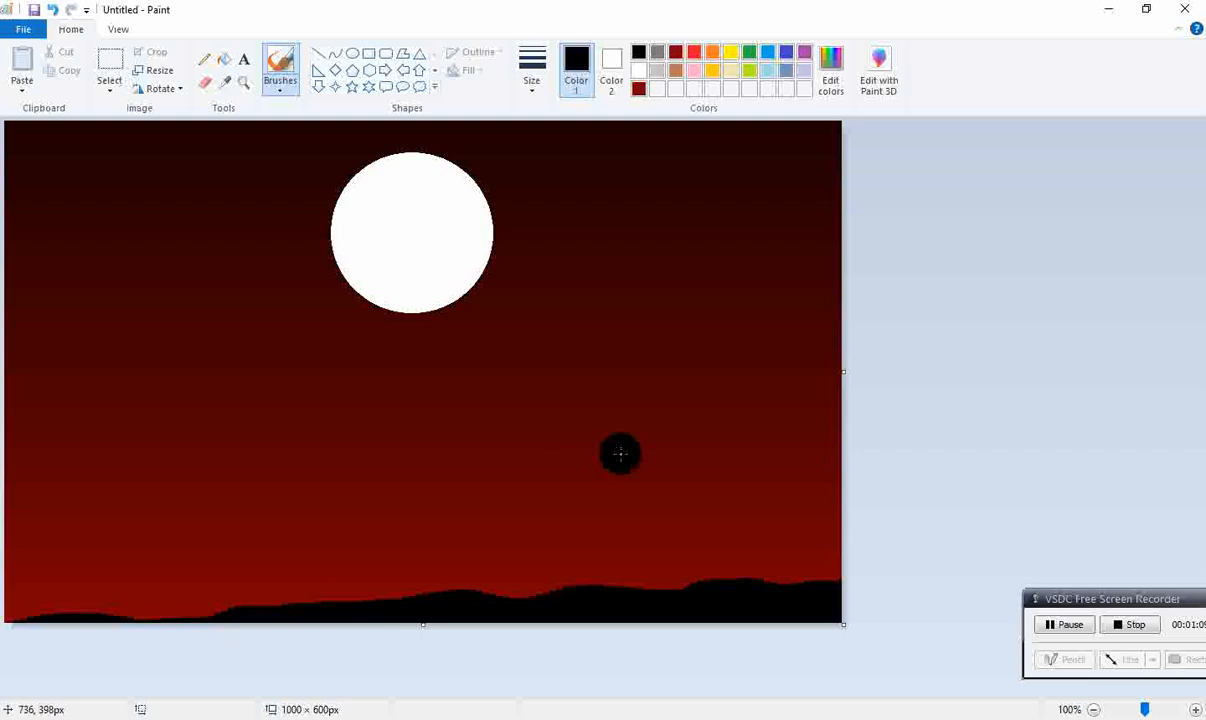
Draw a leaning, tapering black tree trunk with the Pencil at its thickest size, from the ground across the moon to the canvas's upper edge.
left_click(204, 59)
left_click(538, 89)
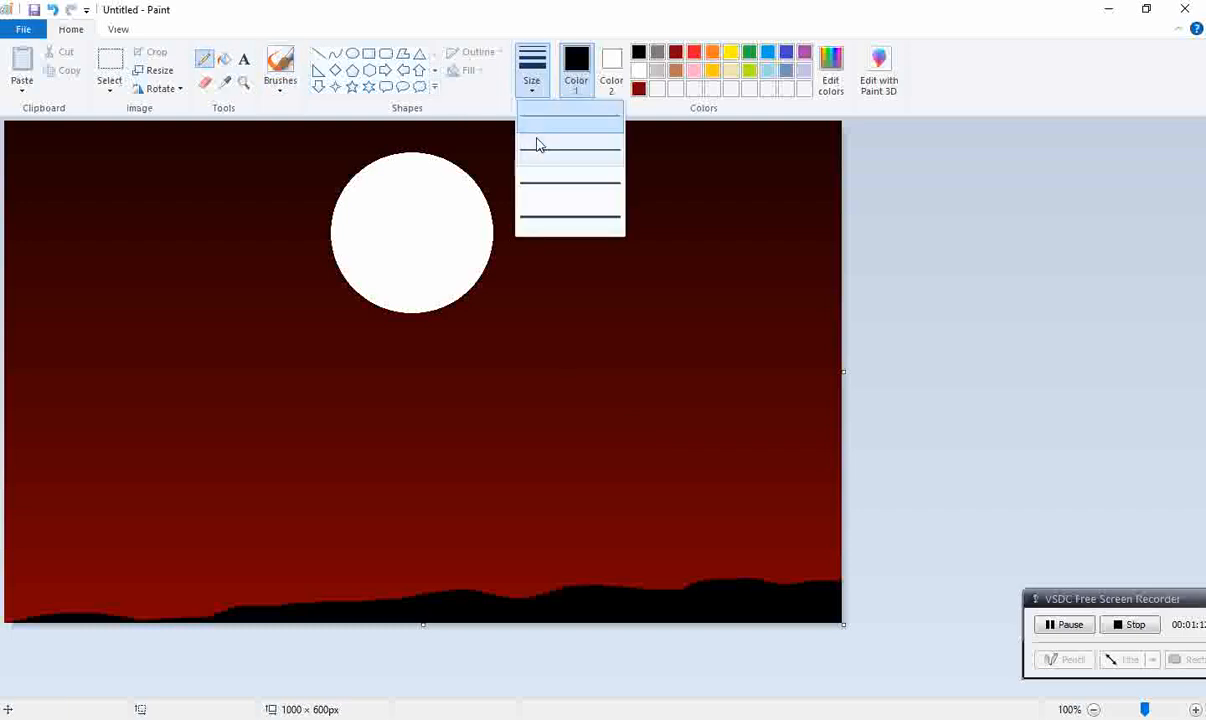
left_click(556, 224)
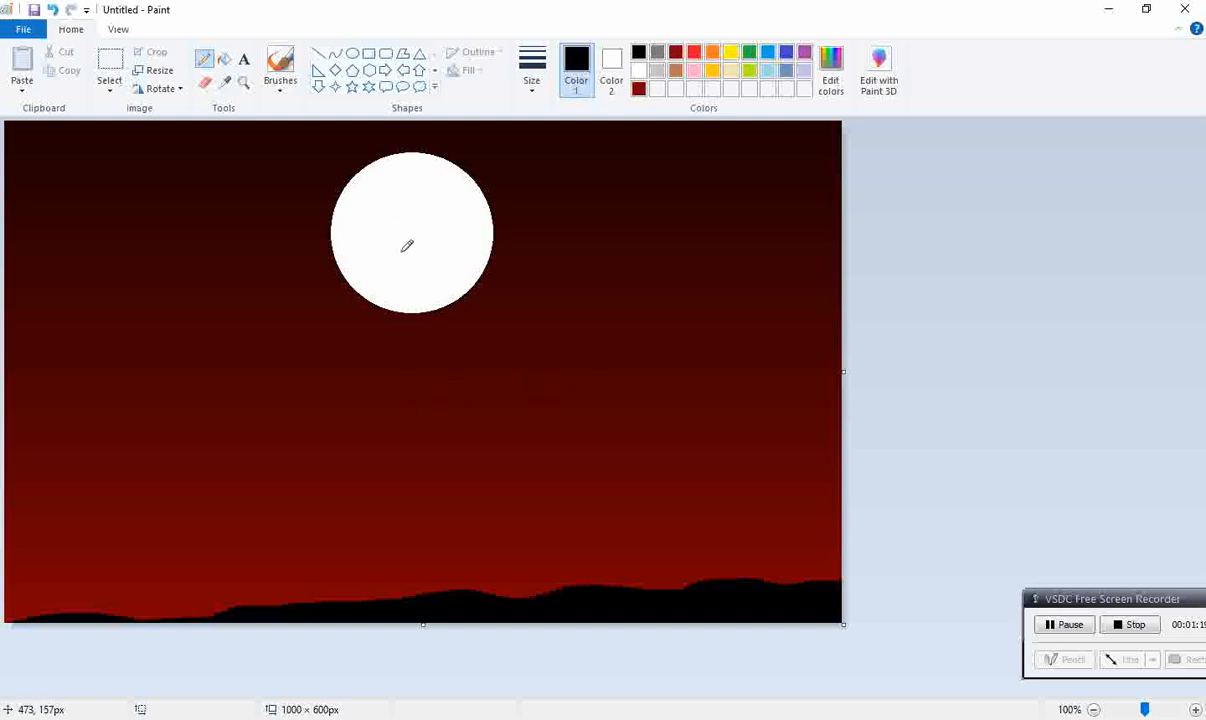
mouse_move(390, 272)
left_mouse_down()
mouse_move(296, 406)
mouse_move(214, 563)
mouse_move(160, 602)
mouse_move(152, 625)
mouse_move(202, 583)
mouse_move(209, 564)
mouse_move(143, 620)
mouse_move(194, 573)
mouse_move(250, 461)
mouse_move(326, 365)
left_mouse_up()
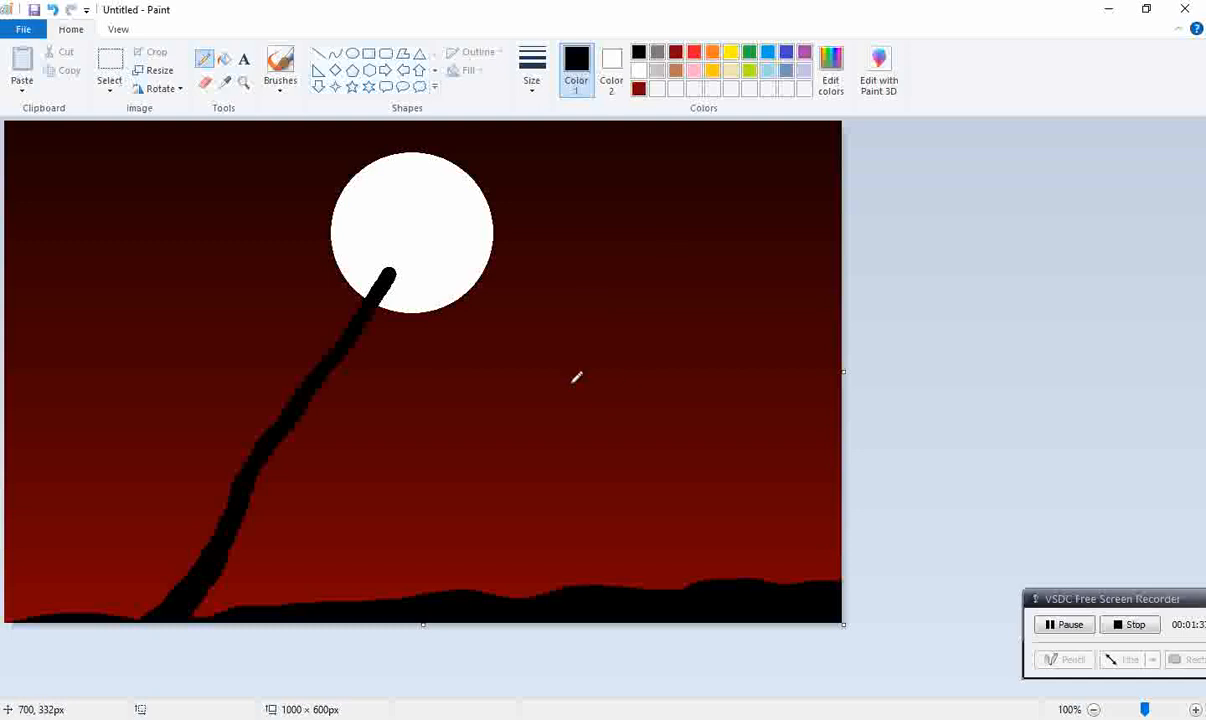
left_click_drag(422, 222, 388, 267)
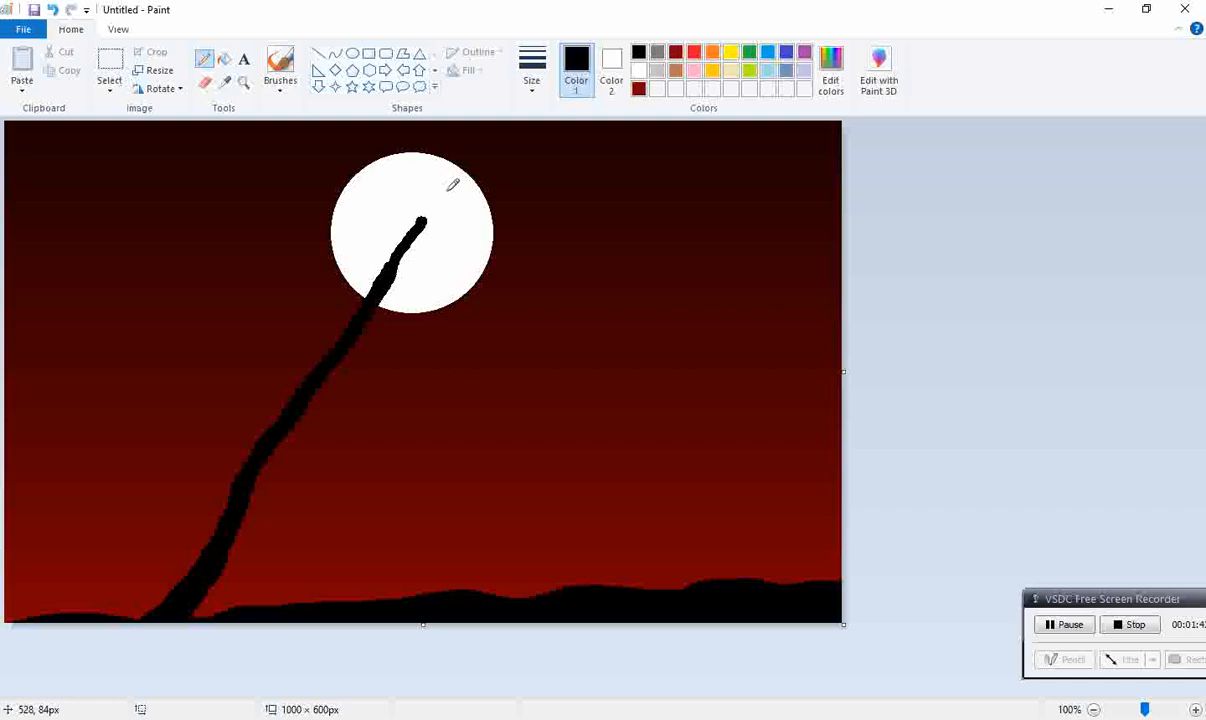
left_click_drag(455, 184, 414, 222)
mouse_move(413, 224)
left_mouse_down()
mouse_move(510, 149)
mouse_move(625, 109)
left_mouse_up()
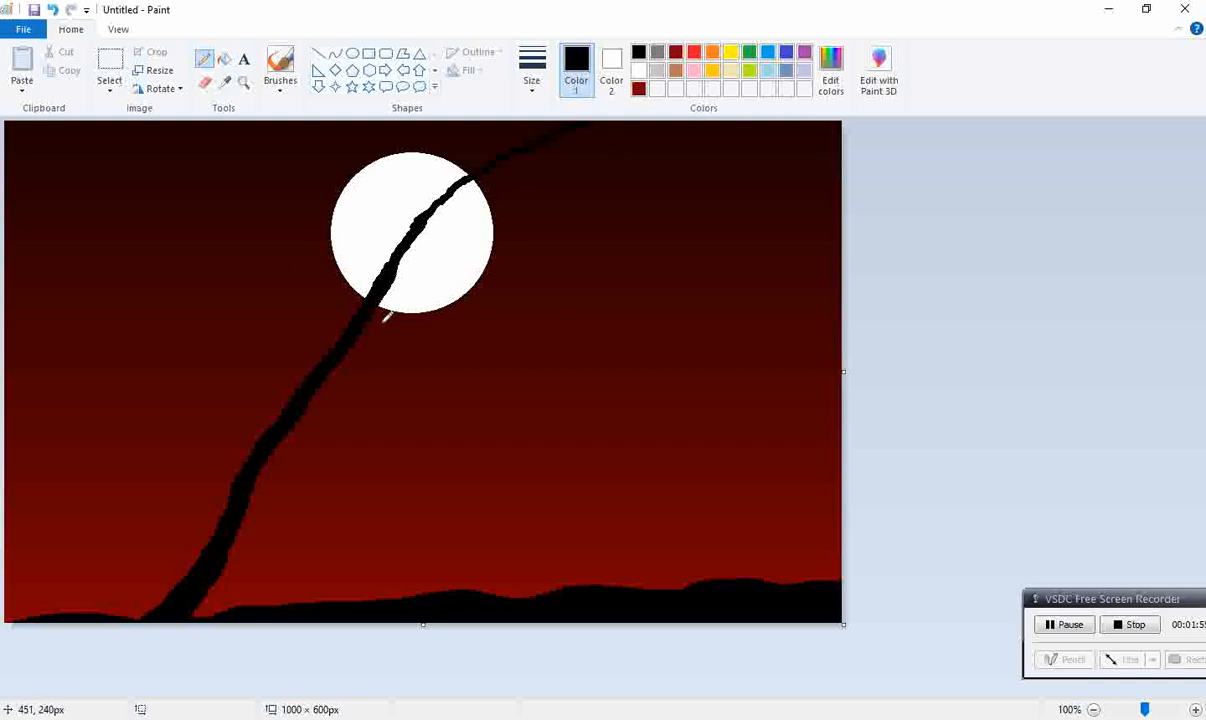
Draw the main branches: one reaching far right below the moon, one curving to the upper left, and one rising over the moon.
mouse_move(362, 312)
left_mouse_down()
mouse_move(490, 266)
mouse_move(740, 301)
mouse_move(769, 294)
mouse_move(807, 313)
left_mouse_up()
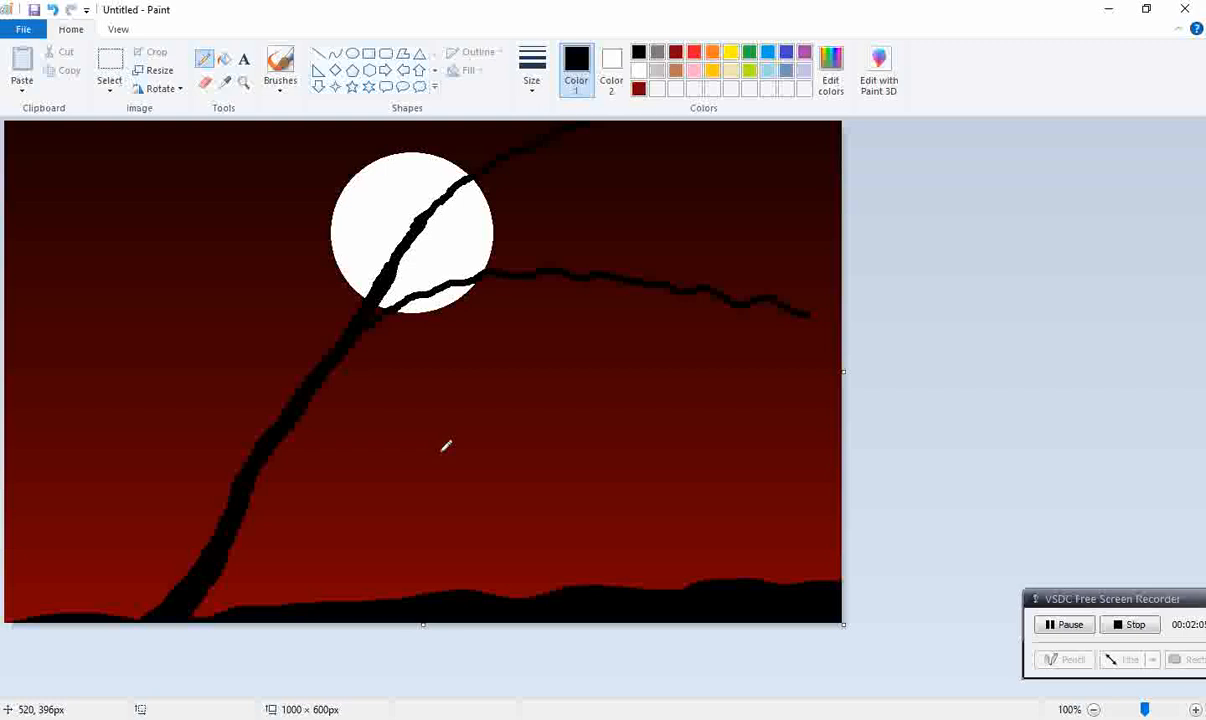
mouse_move(265, 452)
left_mouse_down()
mouse_move(304, 350)
mouse_move(292, 286)
mouse_move(232, 199)
mouse_move(124, 94)
left_mouse_up()
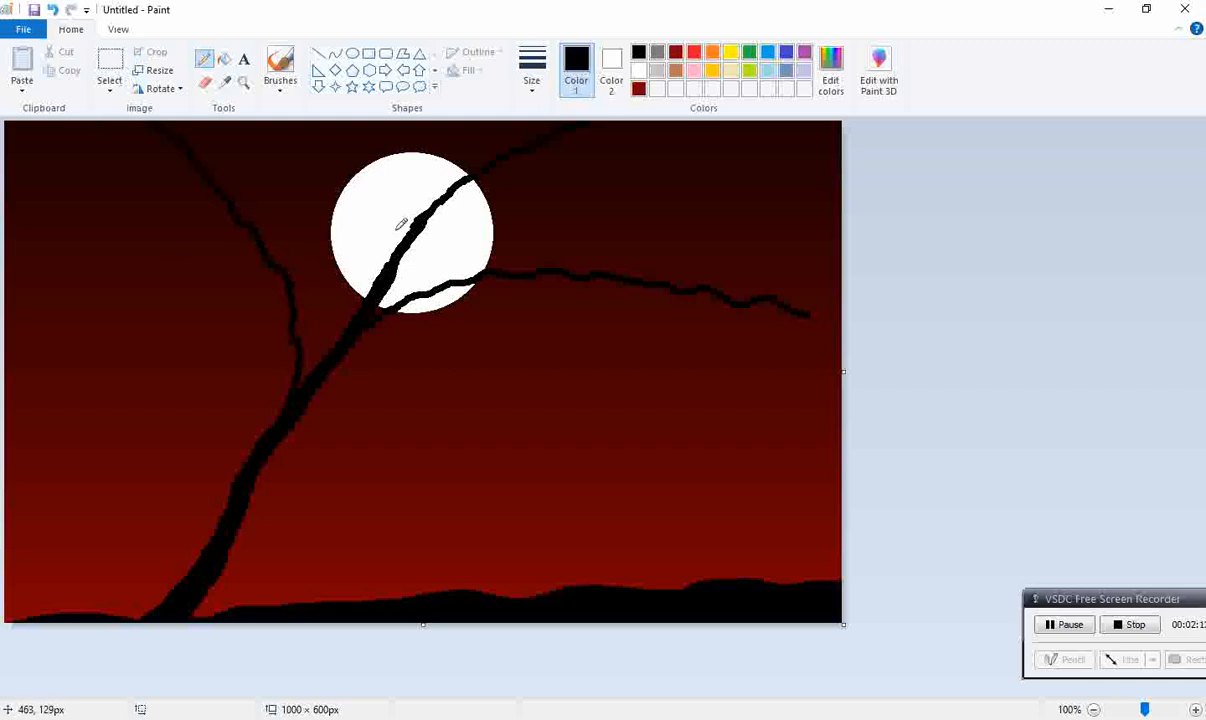
mouse_move(419, 232)
left_mouse_down()
mouse_move(438, 160)
mouse_move(434, 108)
left_mouse_up()
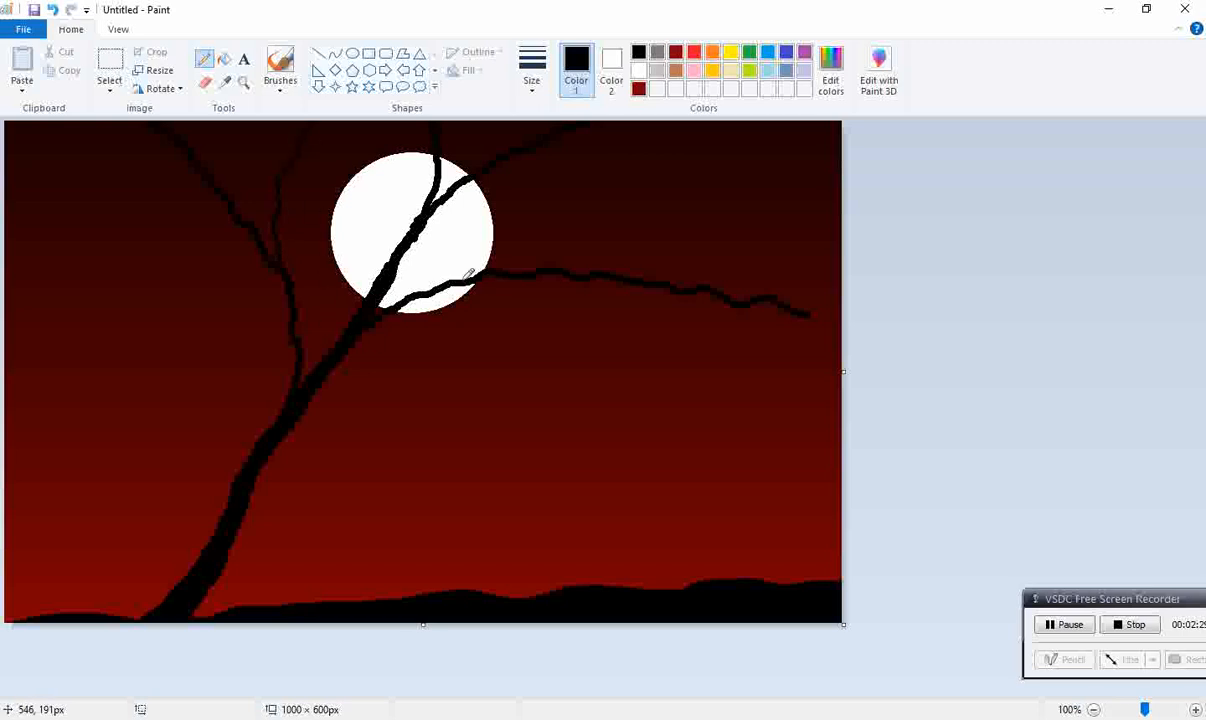
Draw thinner side branches above and below the long right branch and one from the trunk across the moon's right side.
left_click_drag(478, 284, 549, 347)
left_click_drag(583, 265, 680, 237)
left_click(52, 9)
left_click_drag(552, 267, 675, 218)
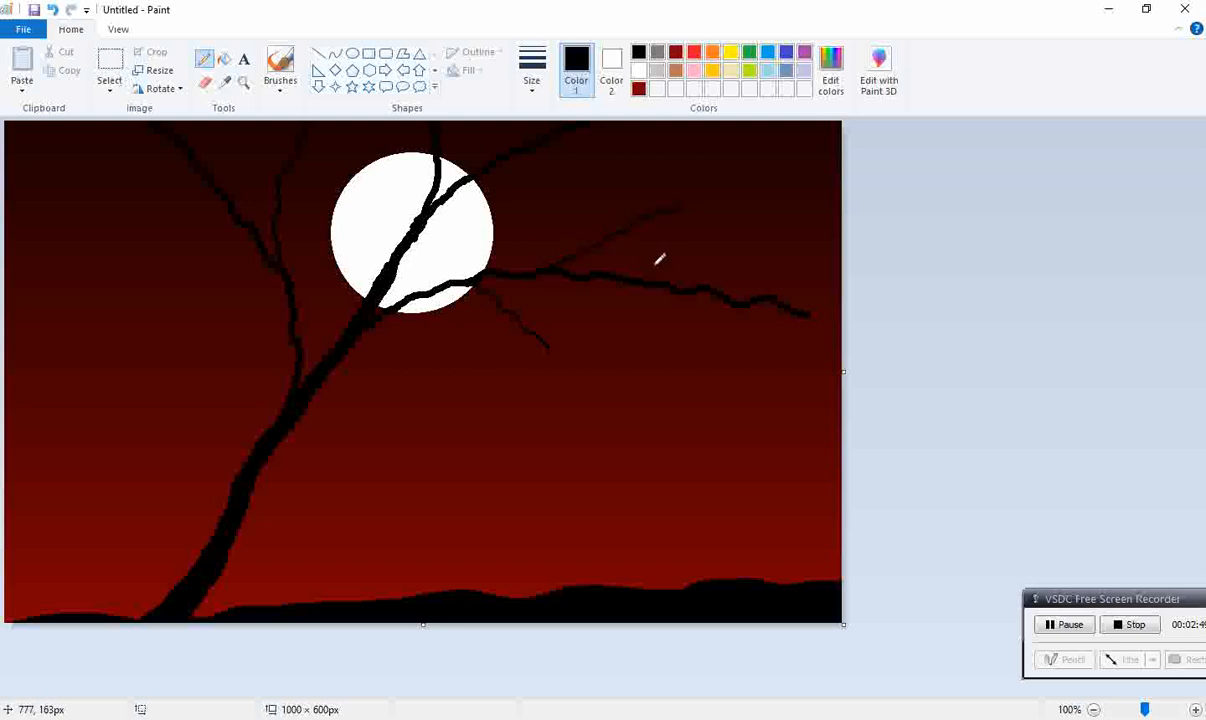
left_click_drag(637, 288, 689, 352)
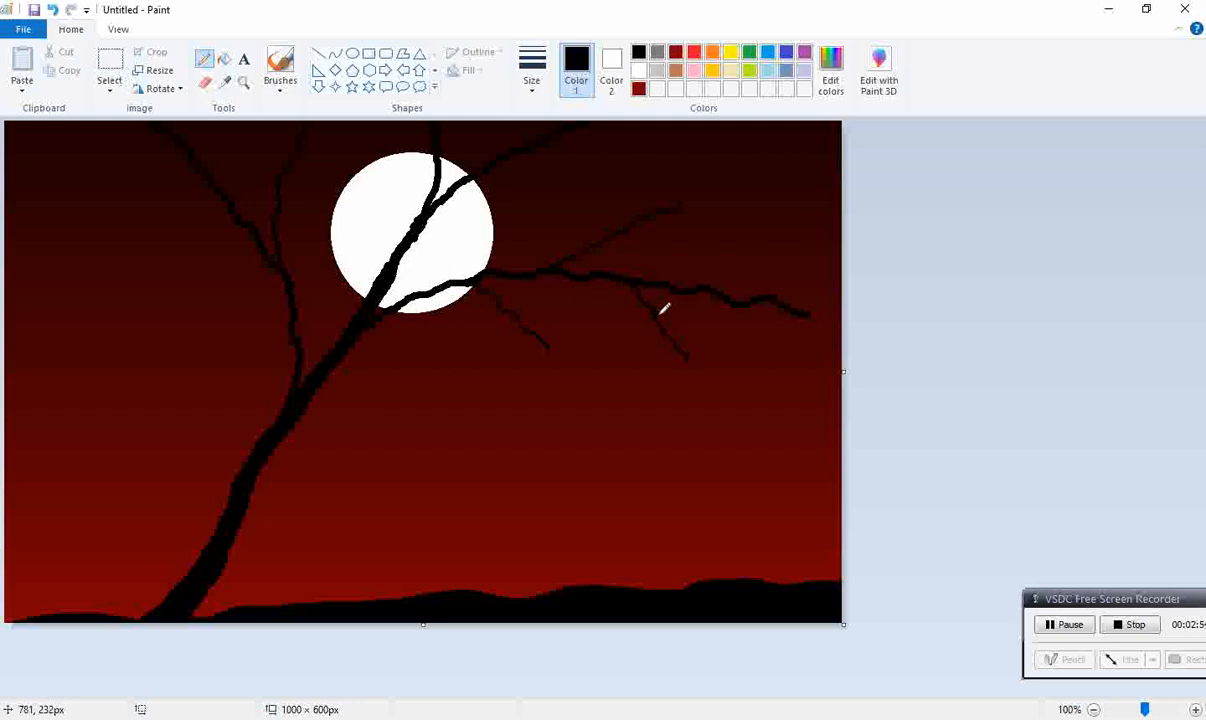
left_click(54, 12)
mouse_move(424, 227)
left_mouse_down()
mouse_move(496, 199)
mouse_move(589, 200)
left_mouse_up()
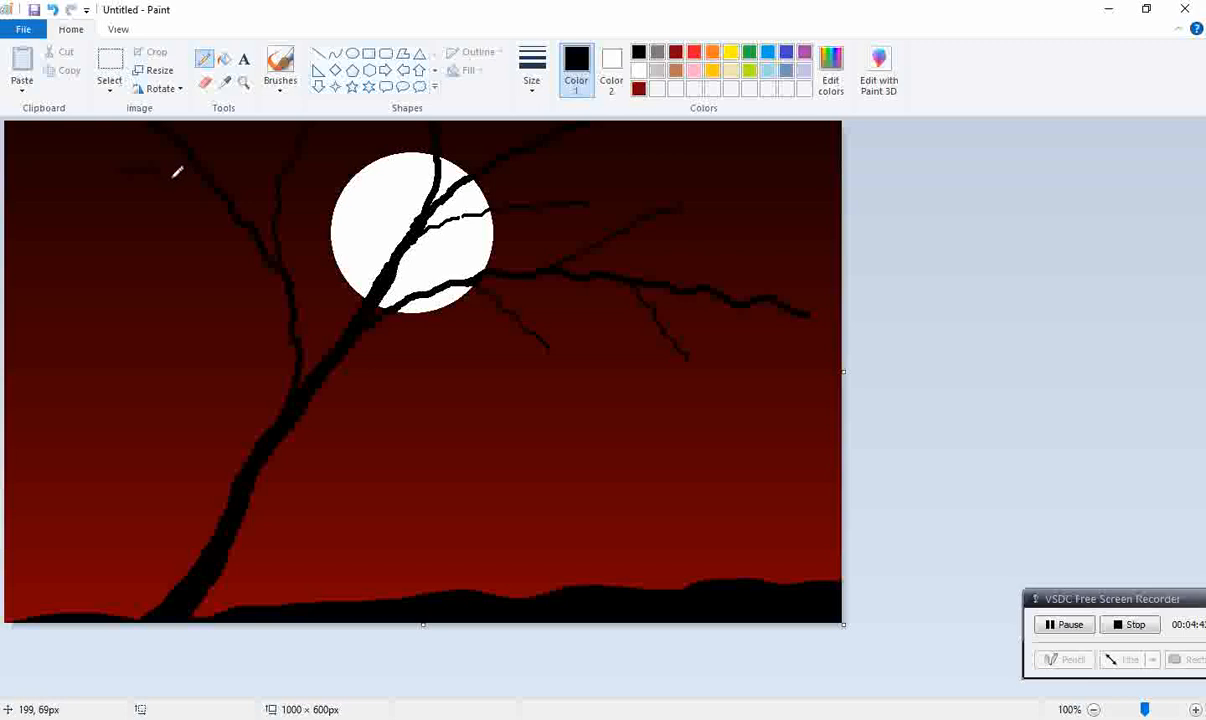
Draw a small forked branch from the trunk over the moon's left side, with twigs spreading to its left and right.
left_click(58, 14)
left_click_drag(347, 187, 371, 283)
left_click_drag(401, 168, 360, 225)
left_click_drag(359, 144, 363, 183)
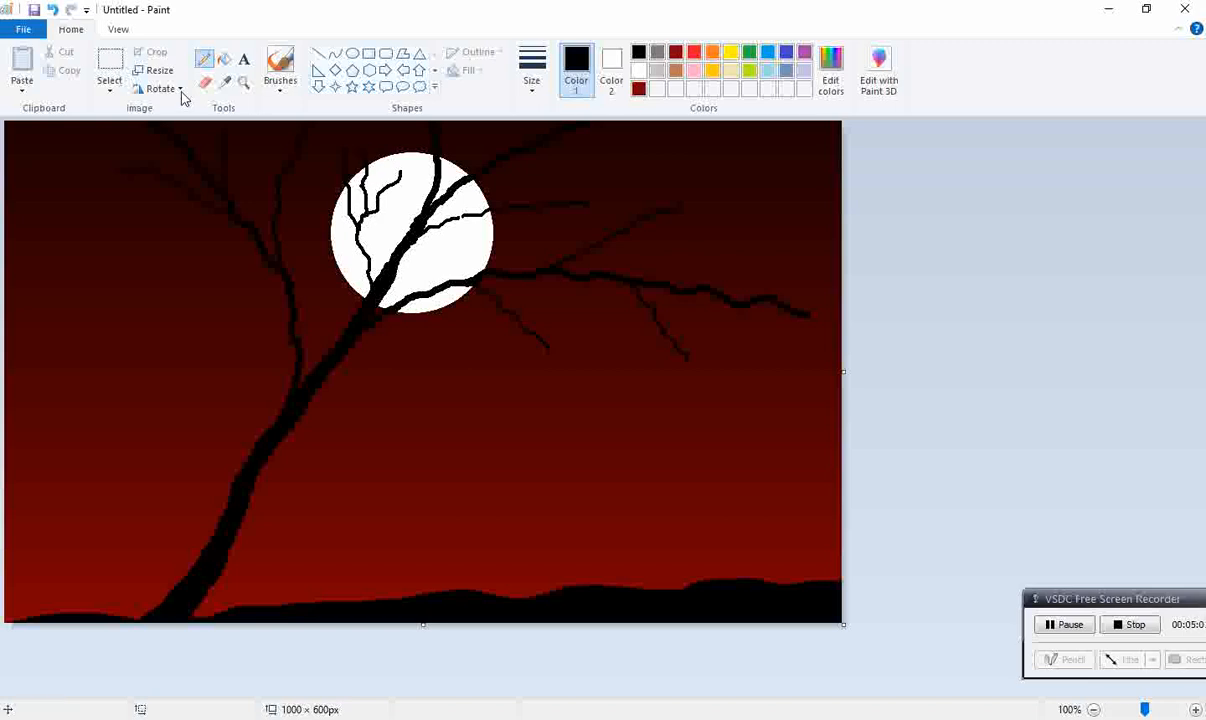
left_click(53, 12)
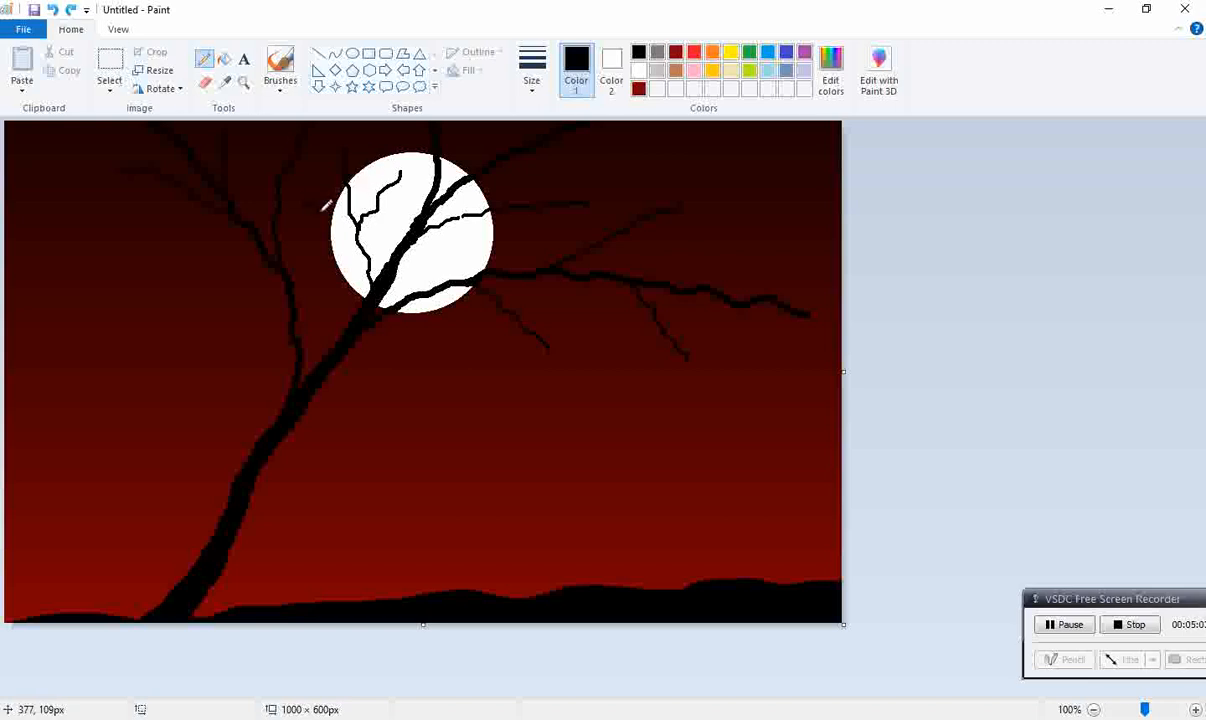
left_click_drag(334, 209, 355, 220)
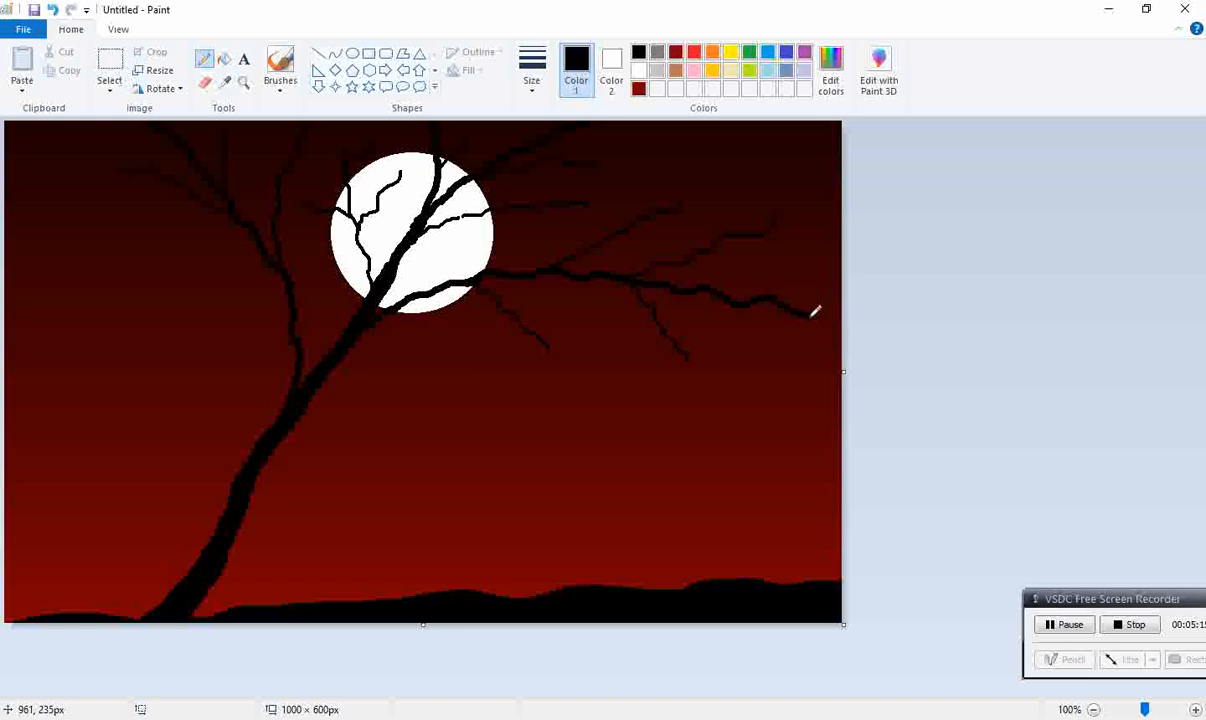
Add fine twigs to the end and the lower offshoots of the long right branch.
left_click_drag(813, 317, 817, 318)
mouse_move(817, 262)
left_mouse_down()
mouse_move(783, 274)
mouse_move(767, 297)
left_mouse_up()
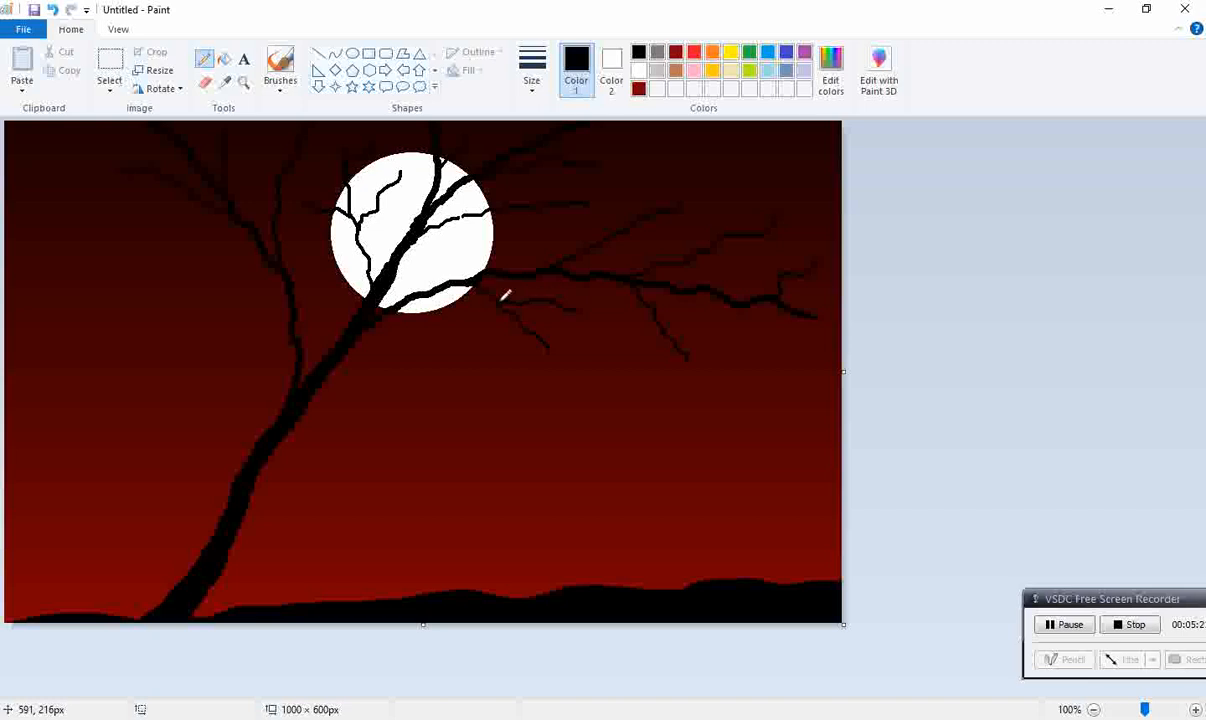
left_click_drag(715, 342, 652, 314)
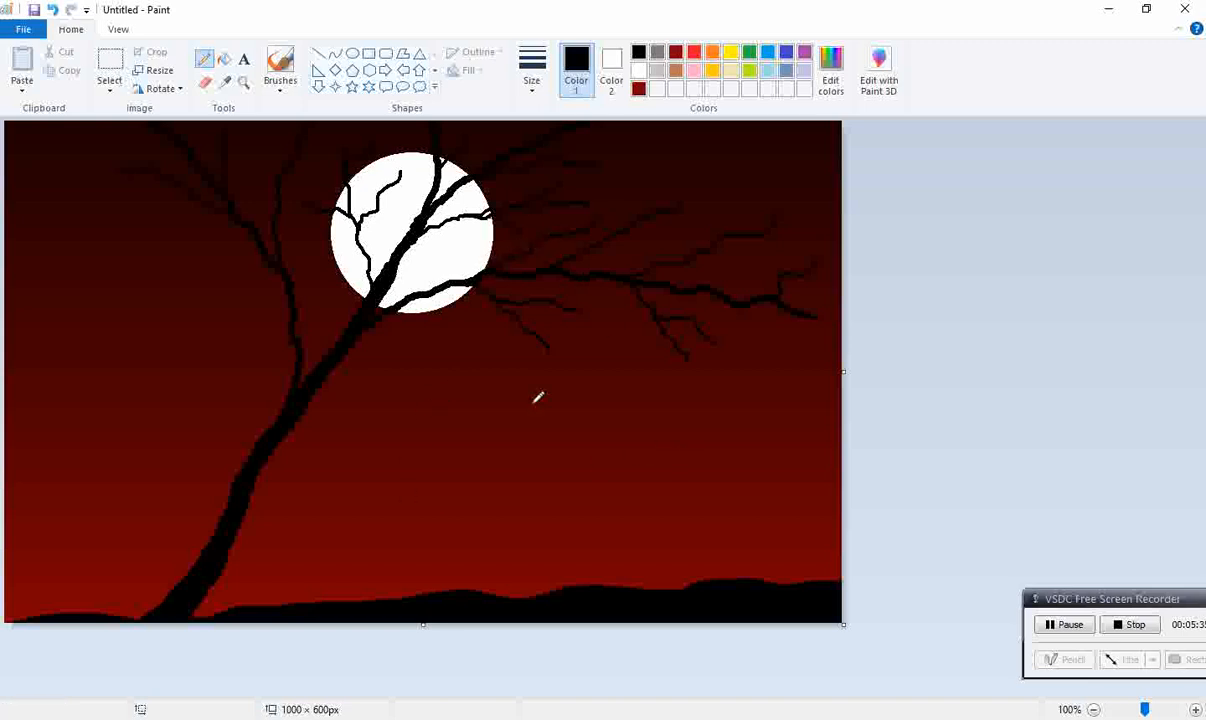
Draw the larger figure's body as a solid black ellipse about 98 × 318 px, partly below the canvas edge, right of centre.
left_click(352, 53)
left_click(612, 62)
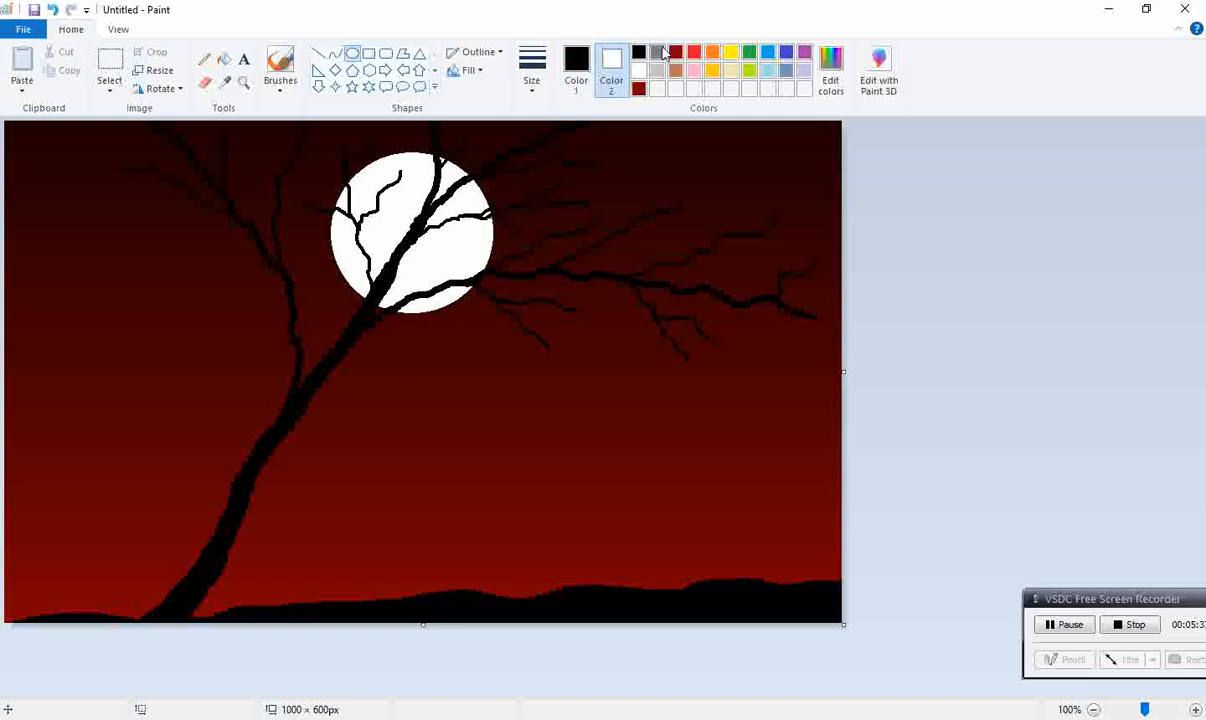
left_click(638, 52)
left_click_drag(516, 454, 599, 719)
mouse_move(558, 571)
left_mouse_down()
mouse_move(544, 641)
mouse_move(562, 596)
left_mouse_up()
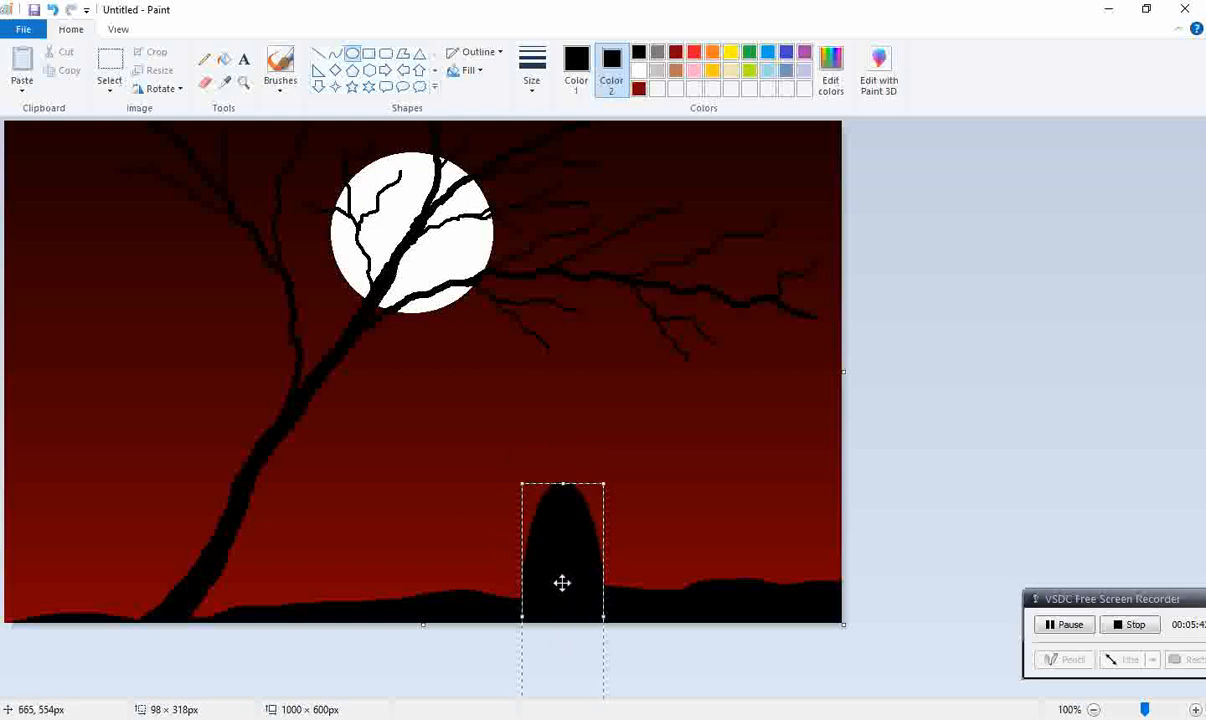
left_click(1026, 320)
Draw a solid black oval head resting on top of the larger figure's body.
left_click_drag(526, 453, 555, 517)
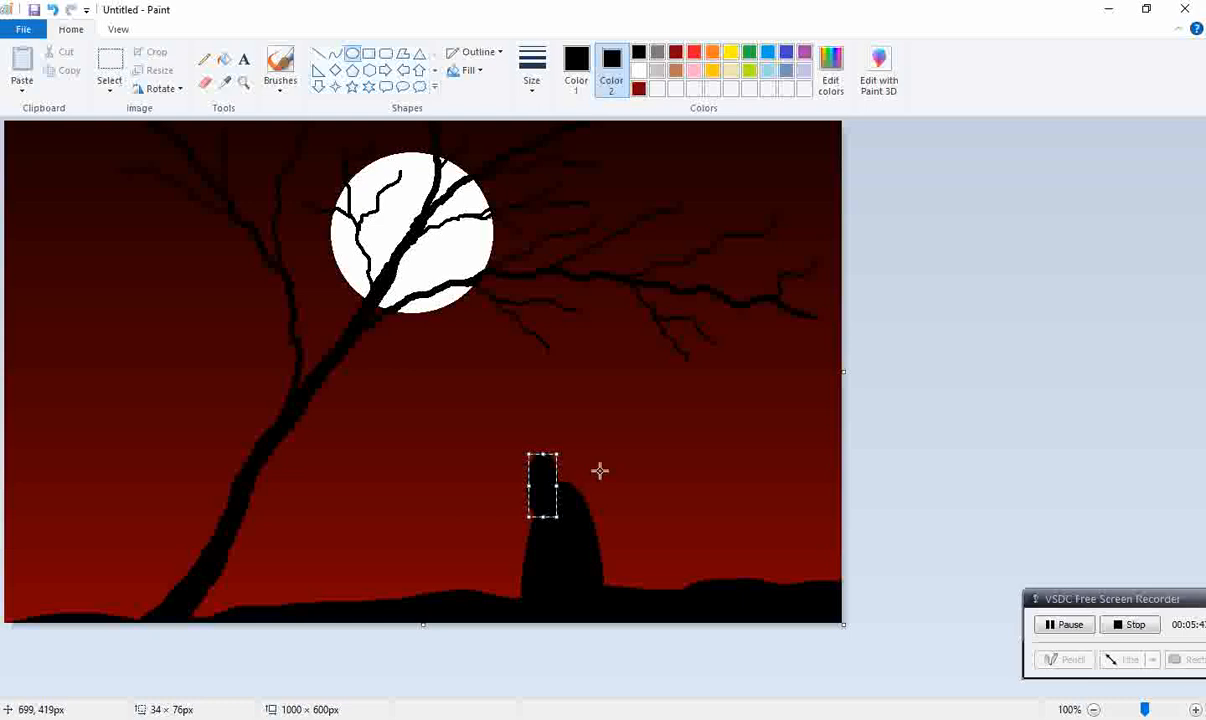
left_click(53, 9)
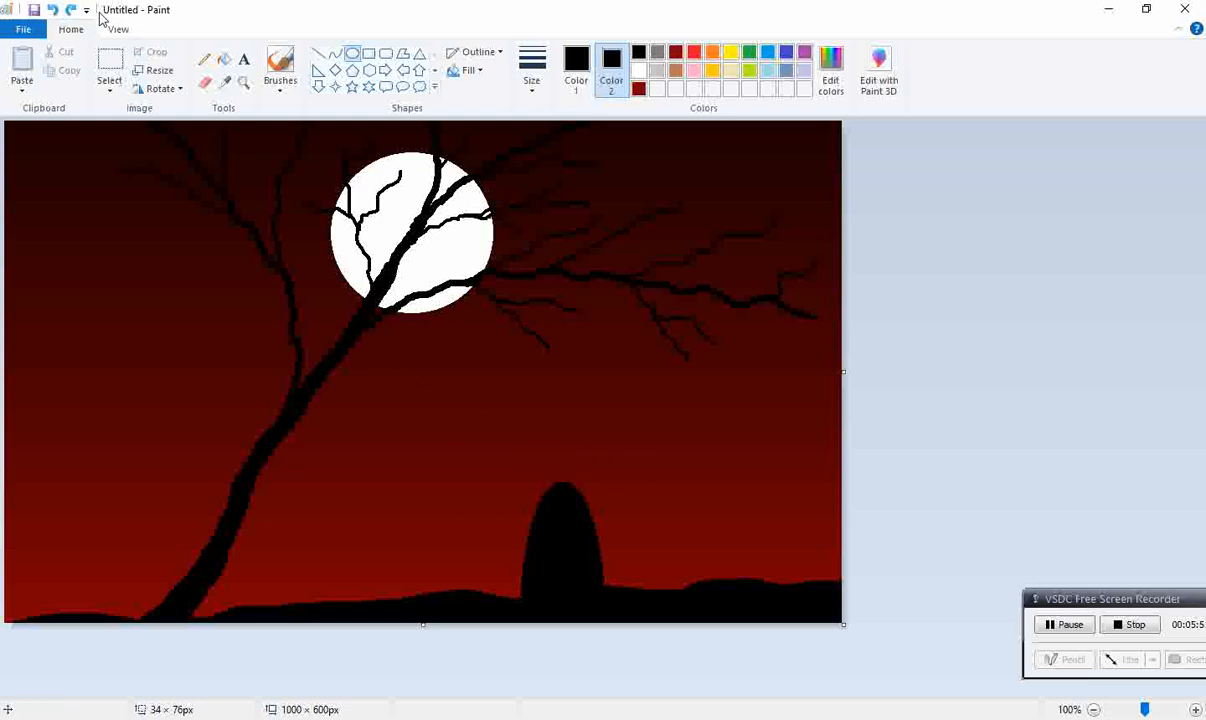
left_click_drag(542, 422, 580, 486)
left_click(925, 398)
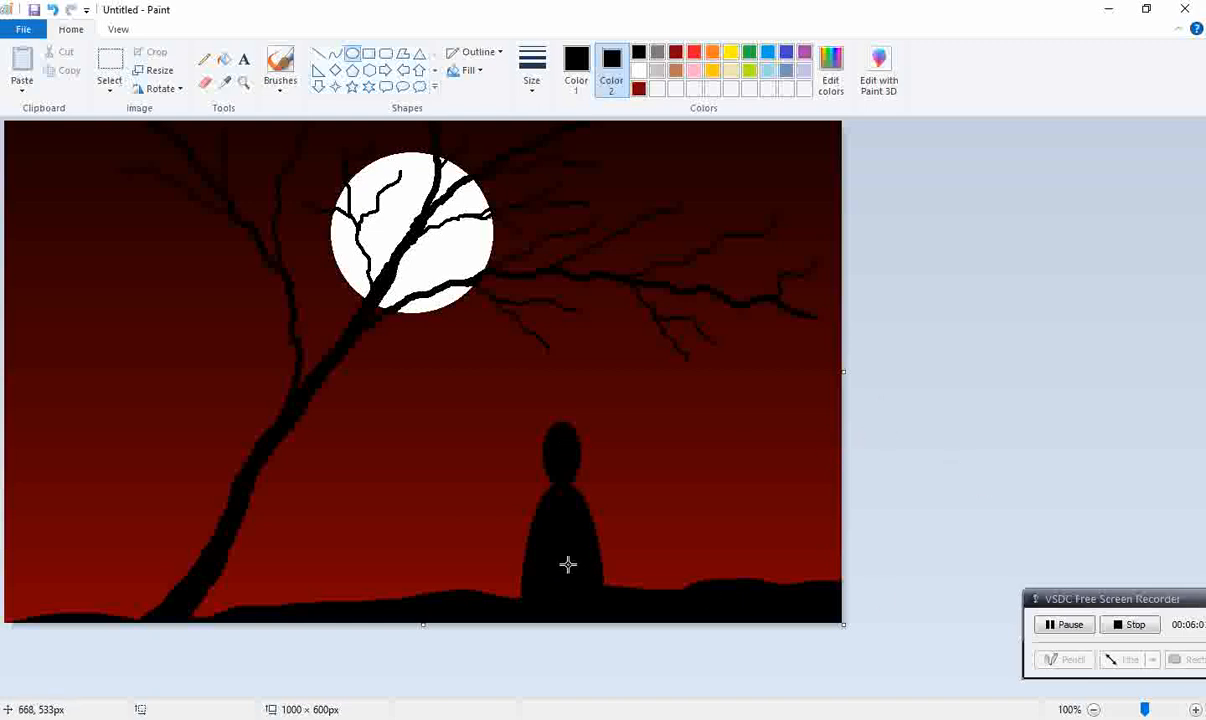
Draw the smaller figure's body as a solid black ellipse about 81 × 270 px to the right of the larger figure.
left_click_drag(622, 520, 690, 719)
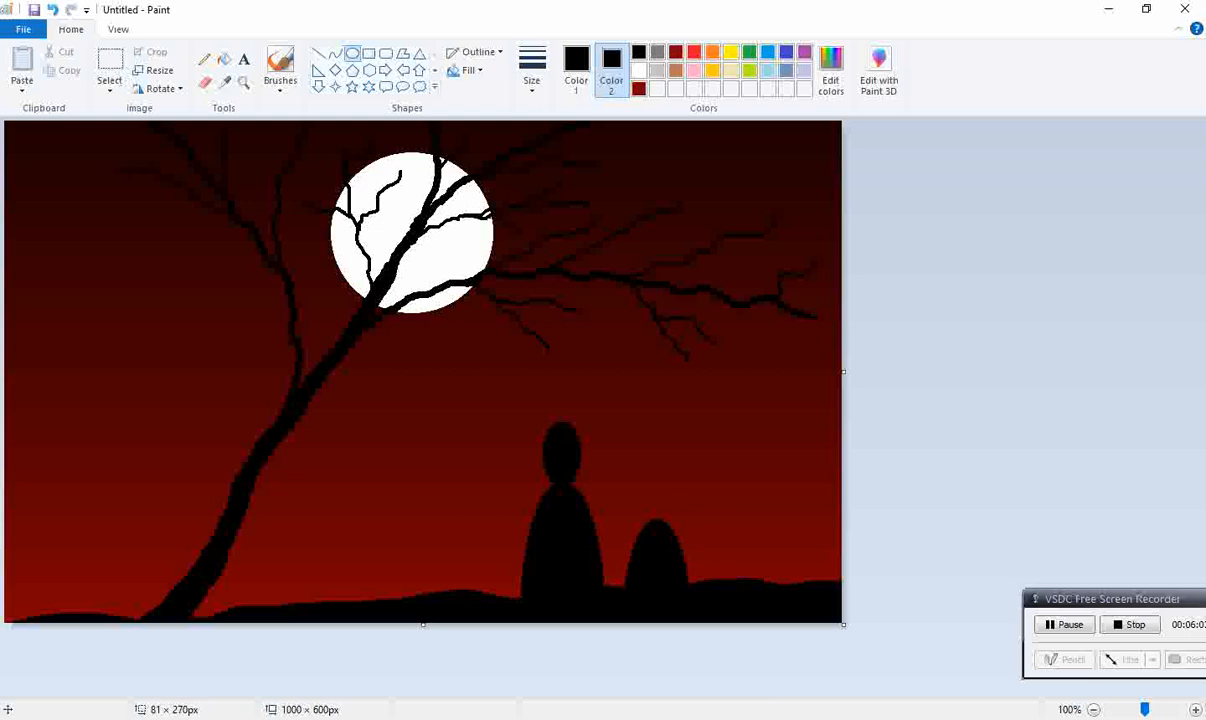
left_click_drag(643, 466, 673, 539)
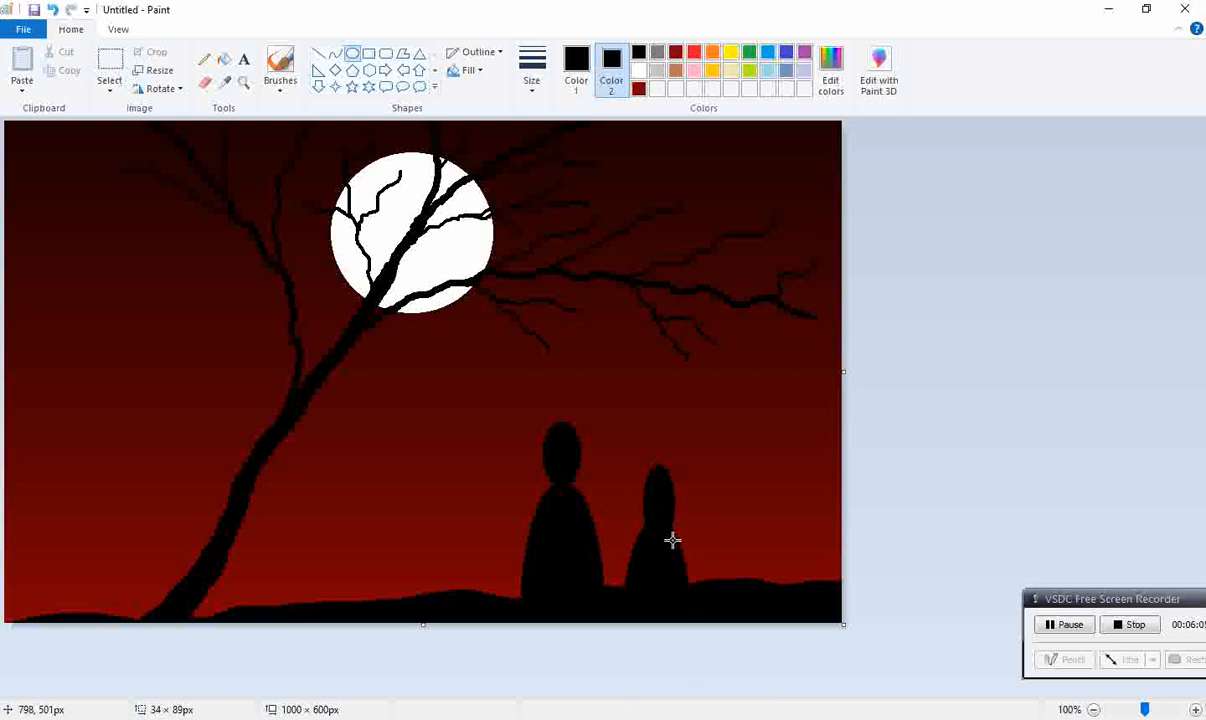
left_click_drag(665, 466, 659, 495)
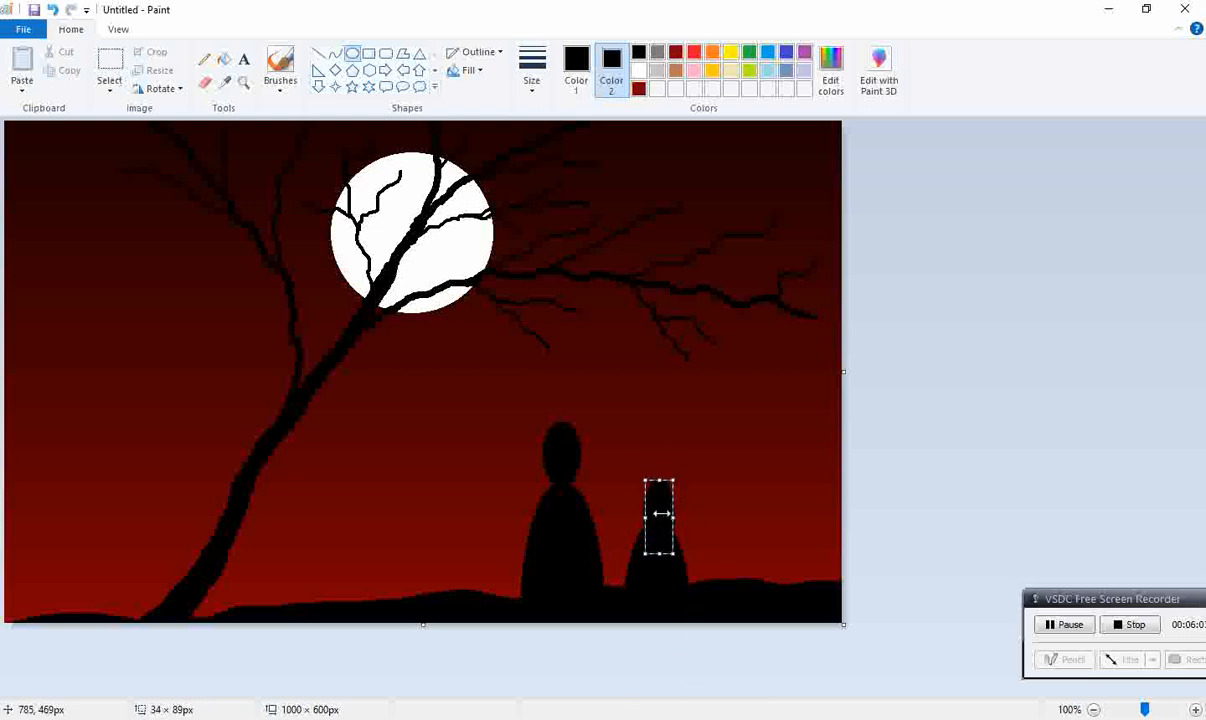
left_click(872, 457)
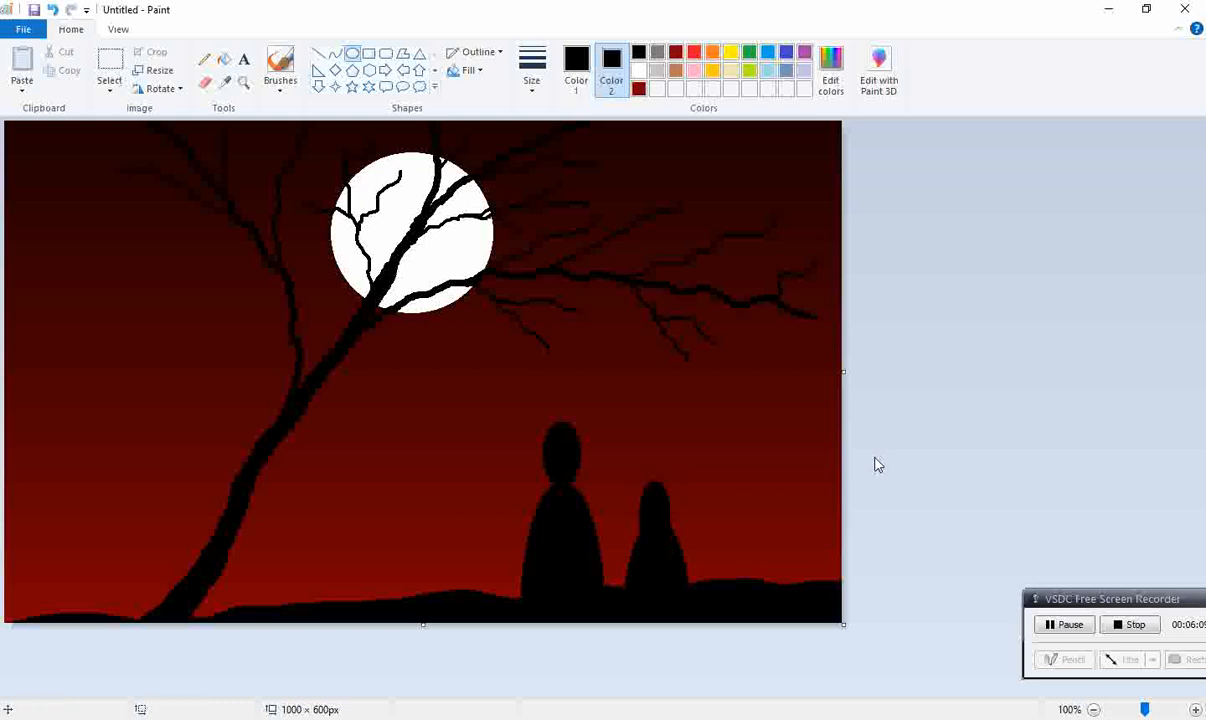
left_click(53, 9)
Draw a rounder solid black oval head on top of the smaller figure's body.
left_click_drag(635, 474, 673, 525)
left_click(892, 449)
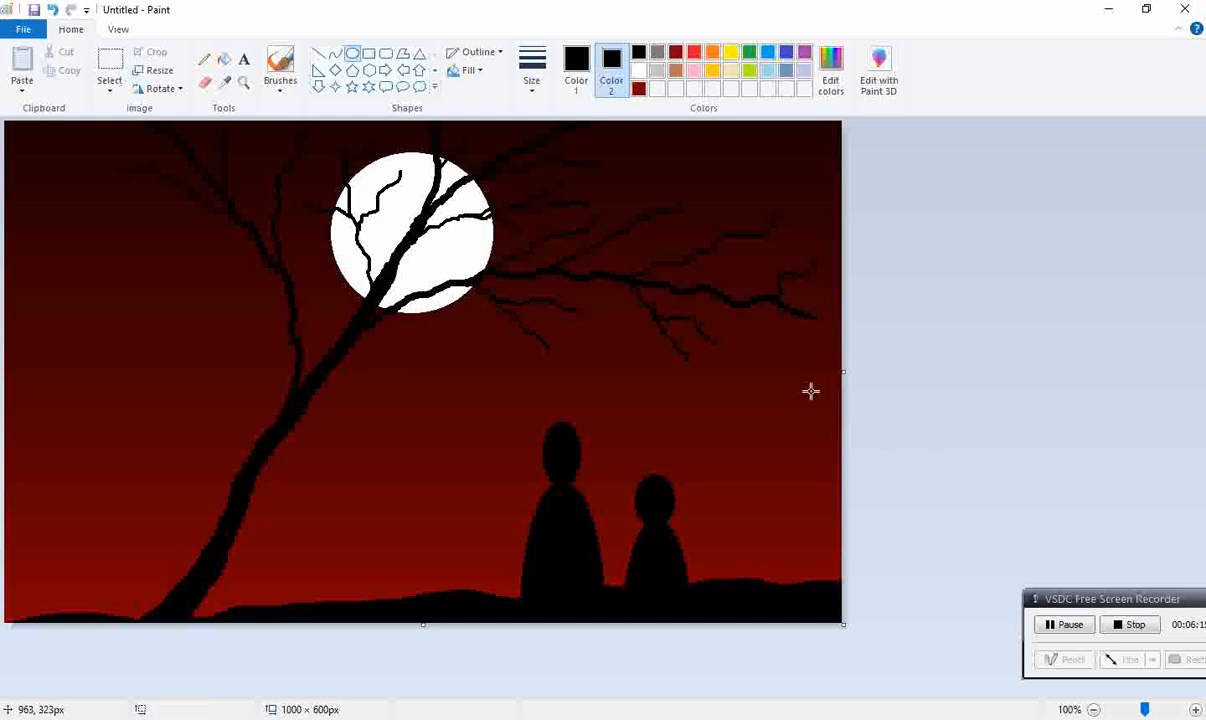